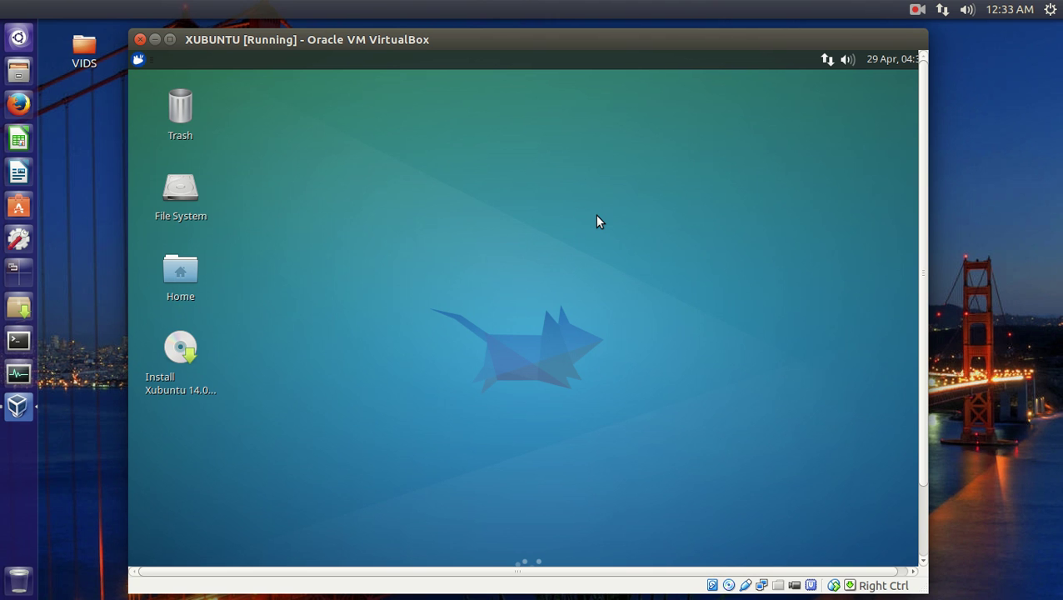
Open the desktop settings, look through the background, menu and icon options, and close them.
right_click(429, 175)
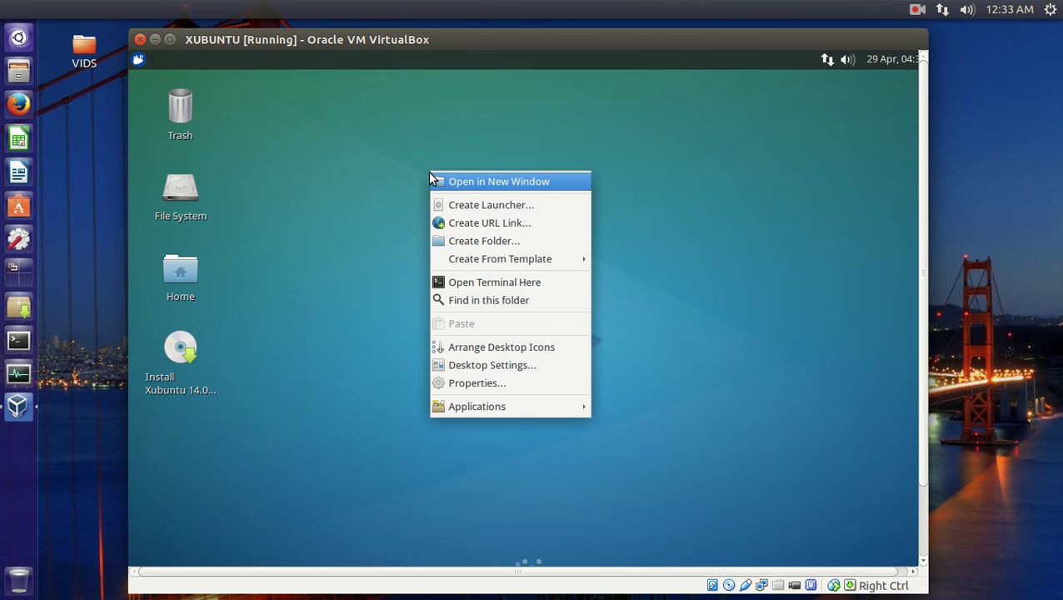
left_click(506, 367)
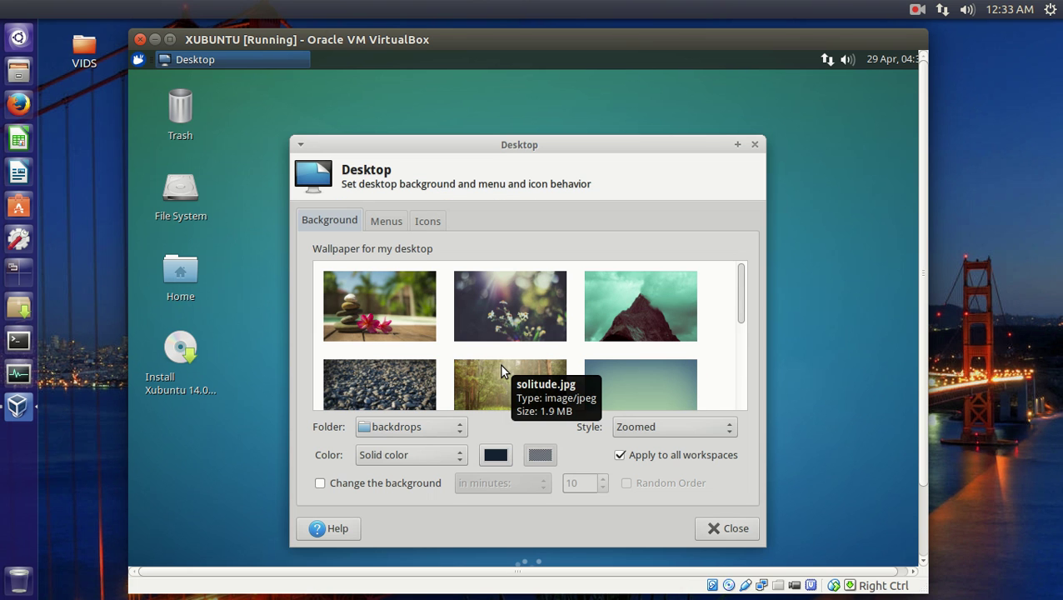
scroll(745, 310, "down", 5)
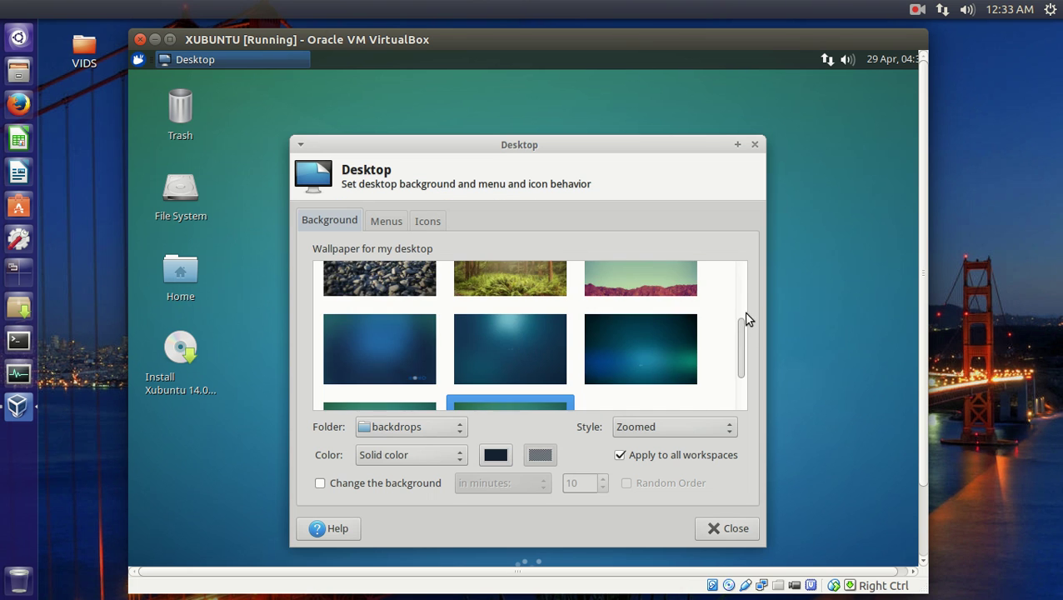
left_click(388, 221)
left_click(434, 220)
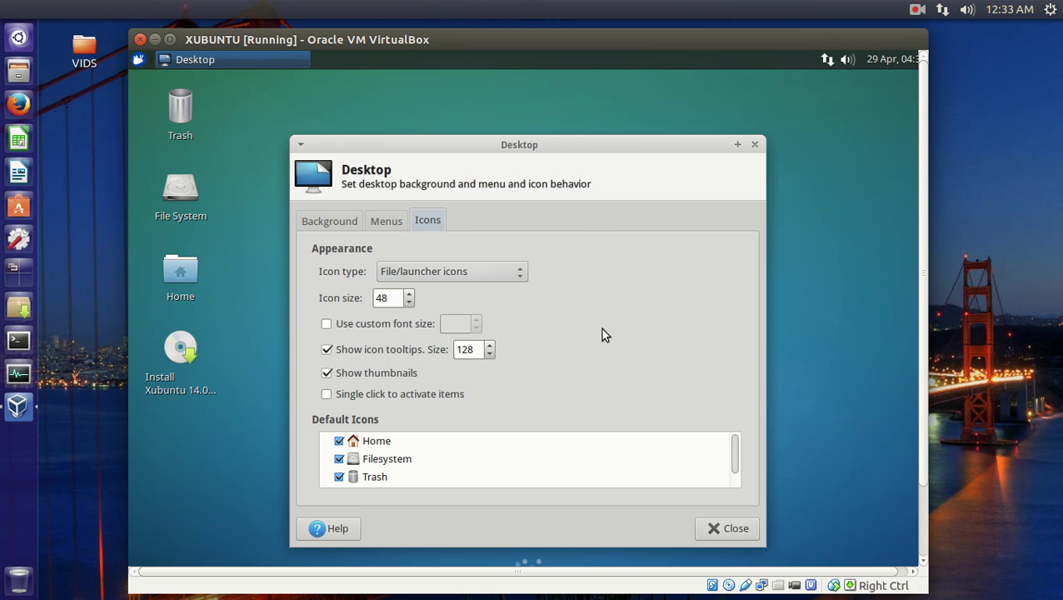
left_click(301, 147)
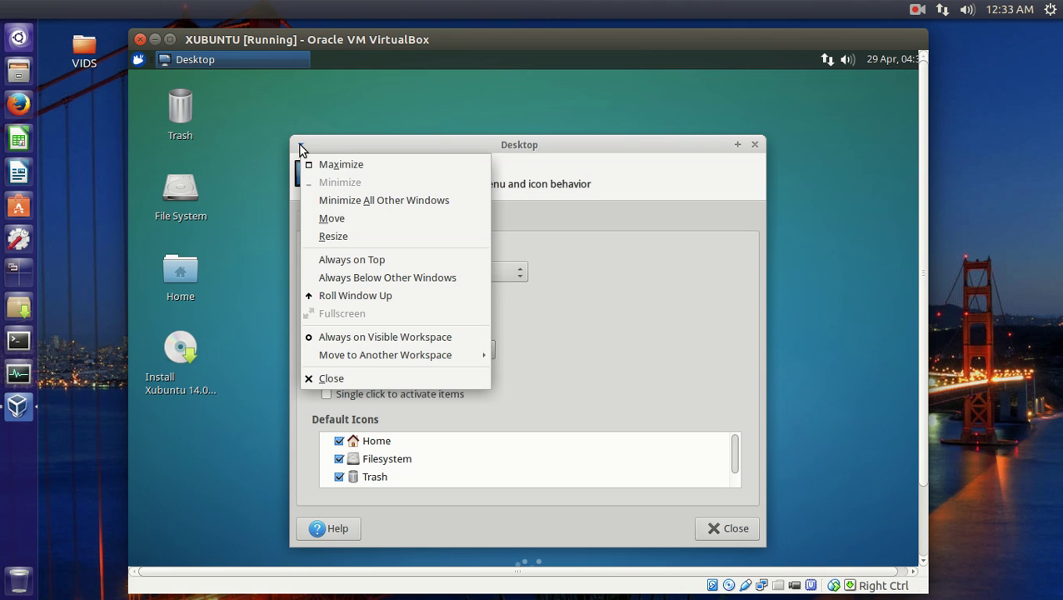
left_click(299, 145)
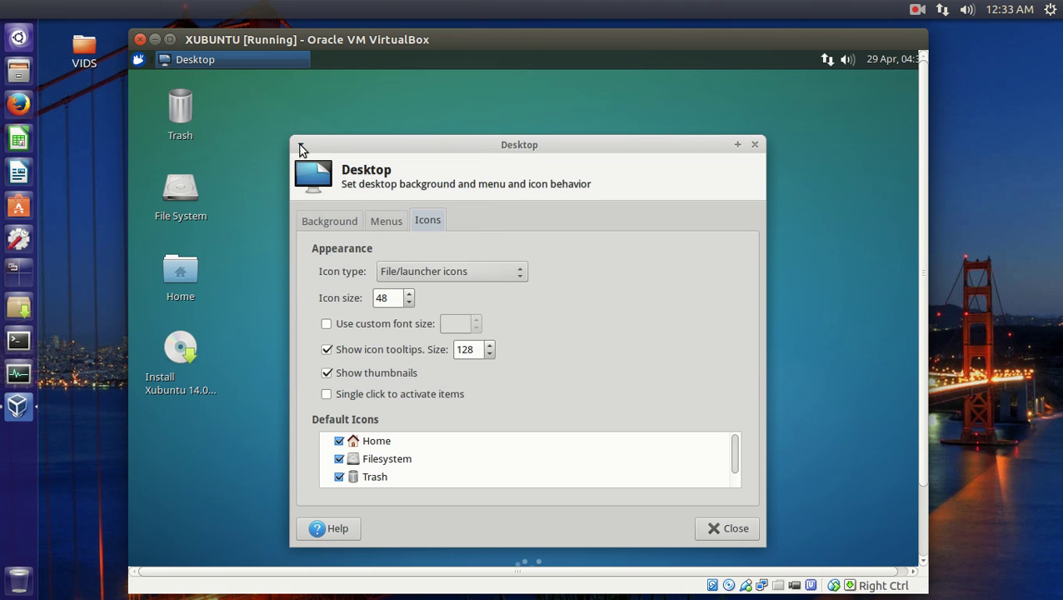
left_click(755, 145)
Check the panel clock's calendar, and open gmusicbrowser from the sound indicator to view its library before closing it.
left_click(889, 59)
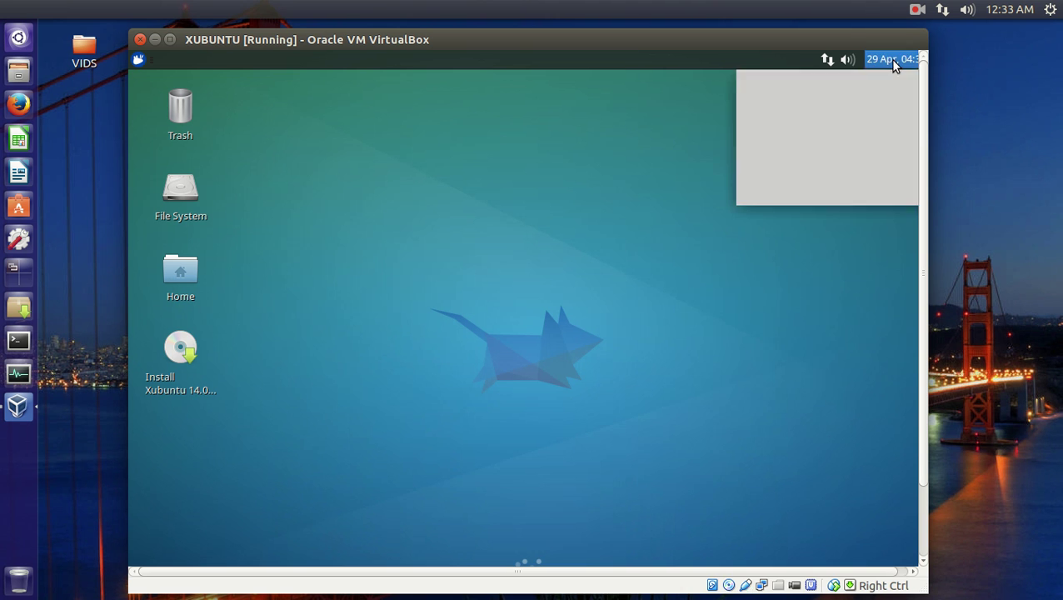
left_click(888, 60)
left_click(846, 59)
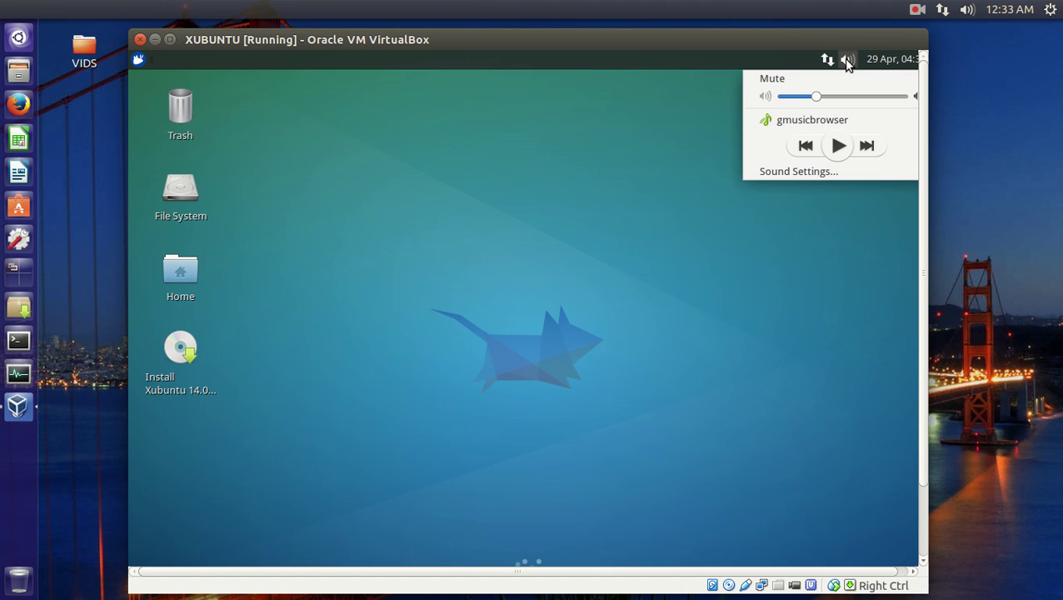
left_click(847, 119)
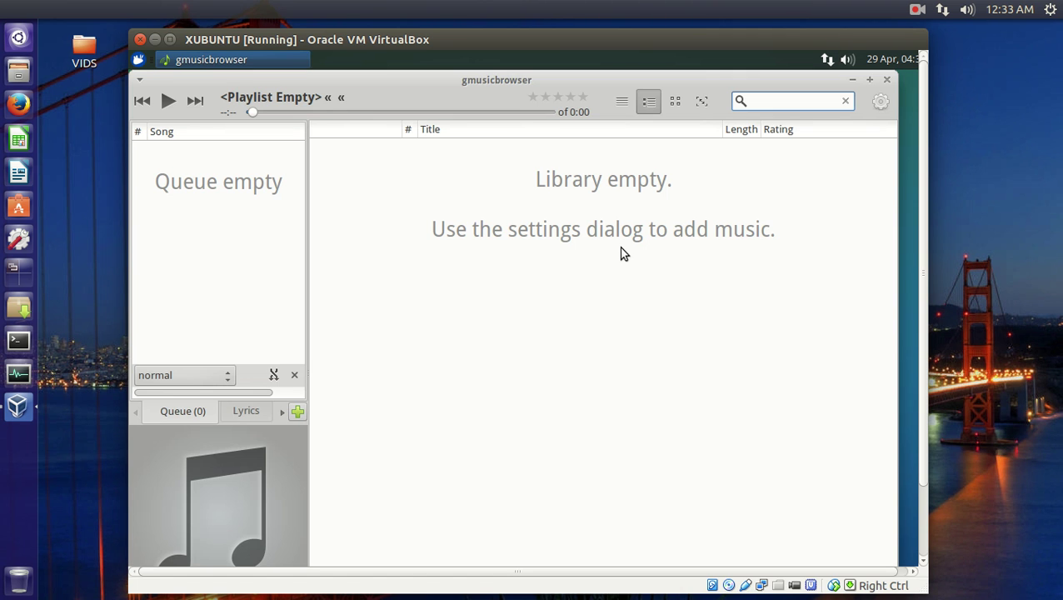
left_click(886, 79)
Open the sound settings, review the playback, recording, output, input and configuration pages, and close them.
left_click(844, 60)
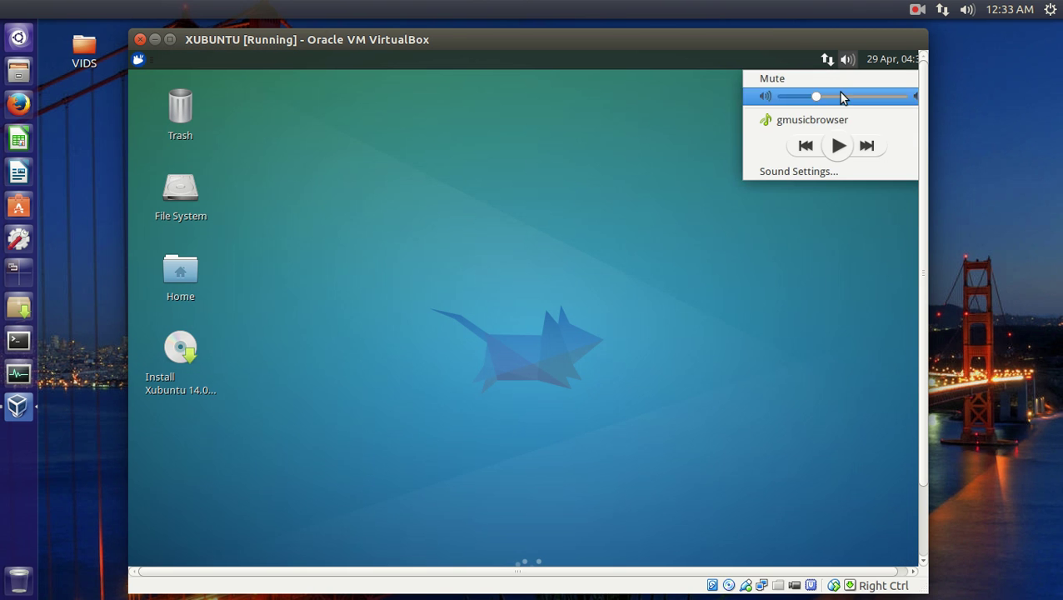
left_click(812, 171)
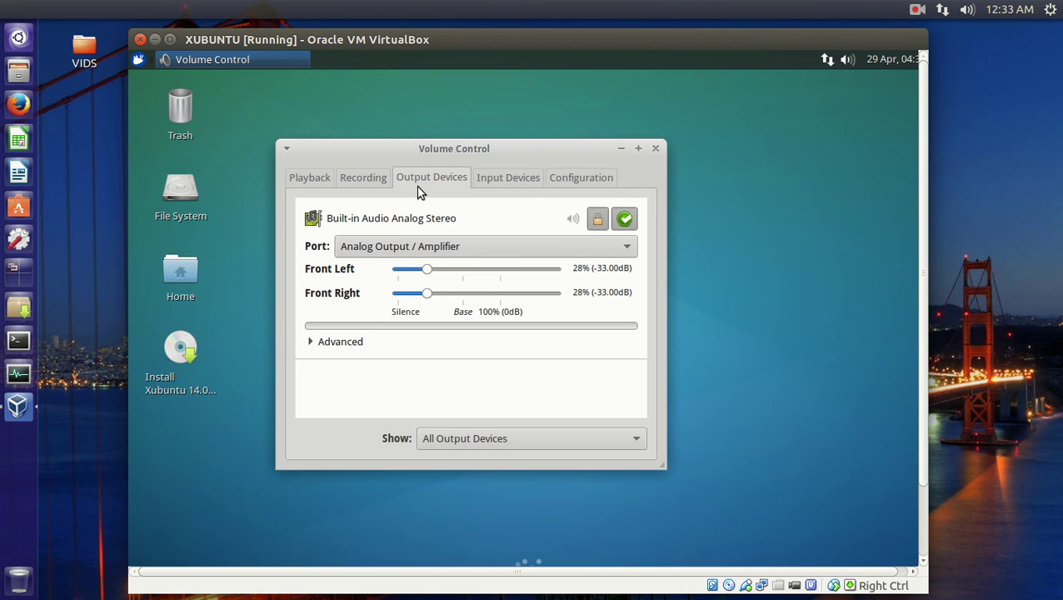
left_click(297, 178)
left_click(365, 177)
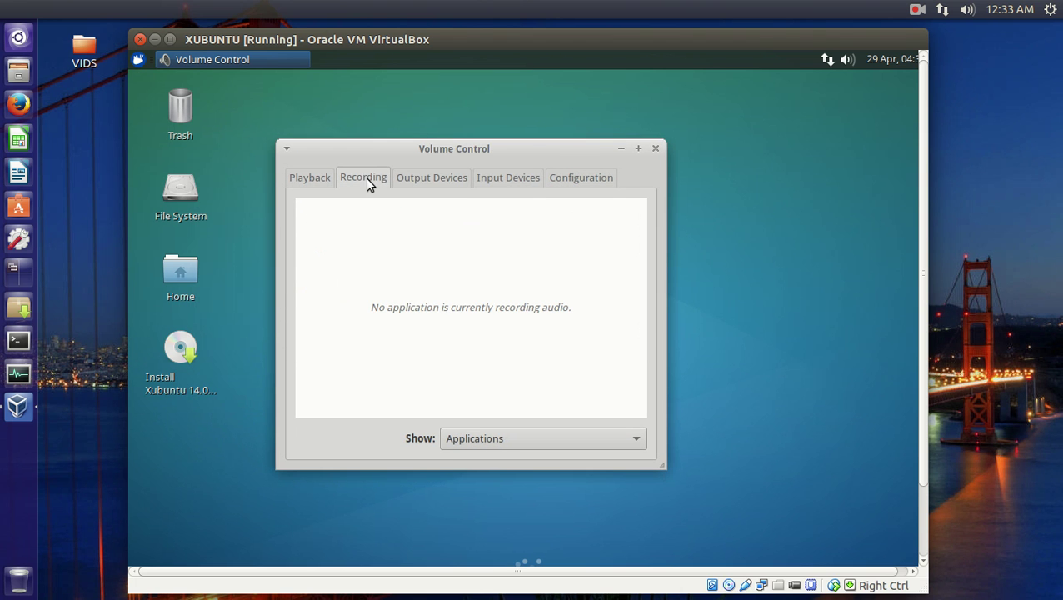
left_click(419, 178)
left_click(492, 179)
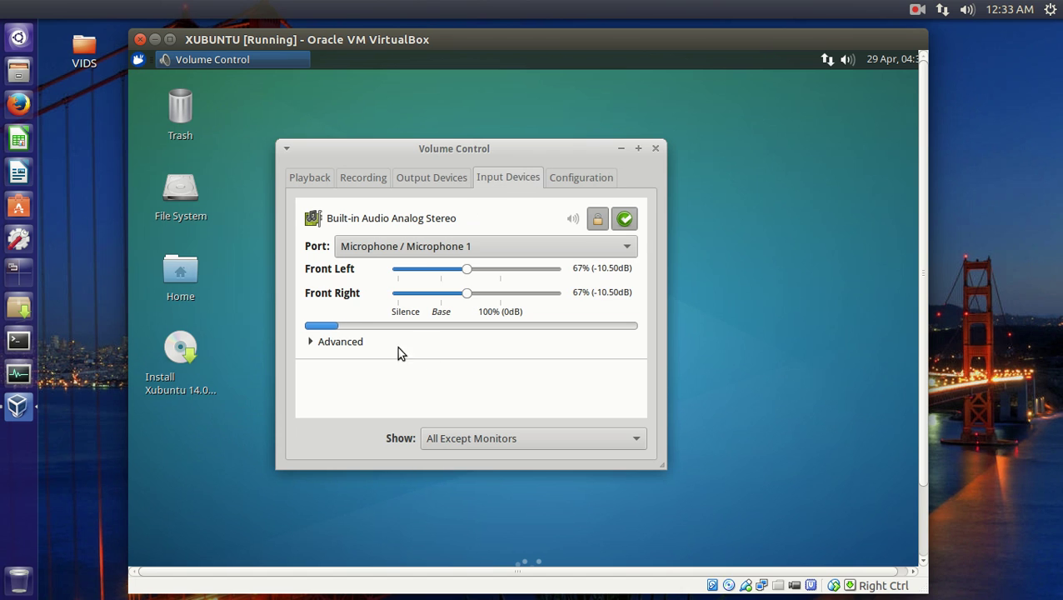
left_click(574, 178)
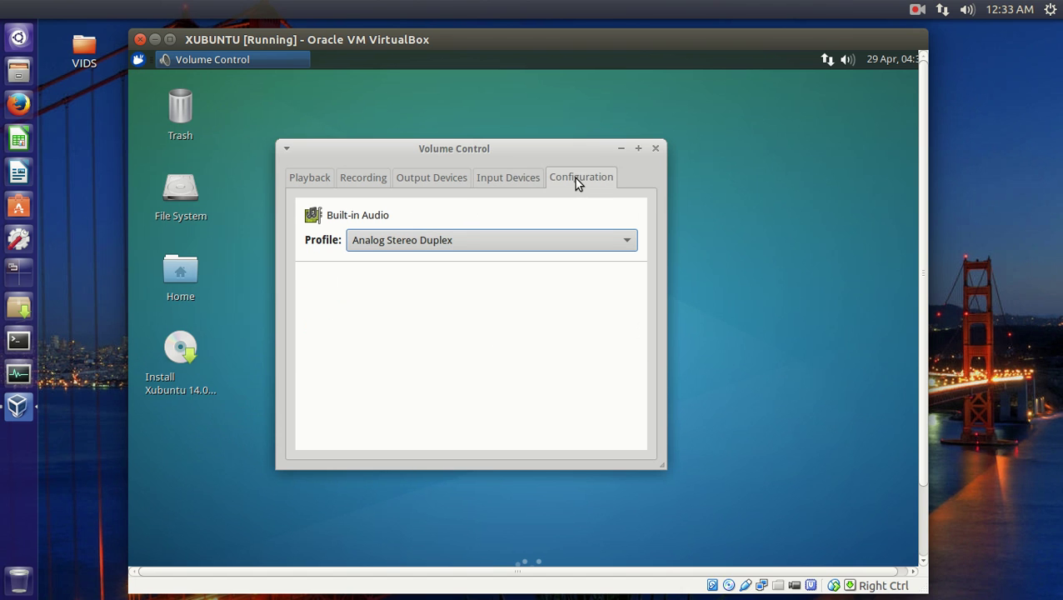
left_click(655, 149)
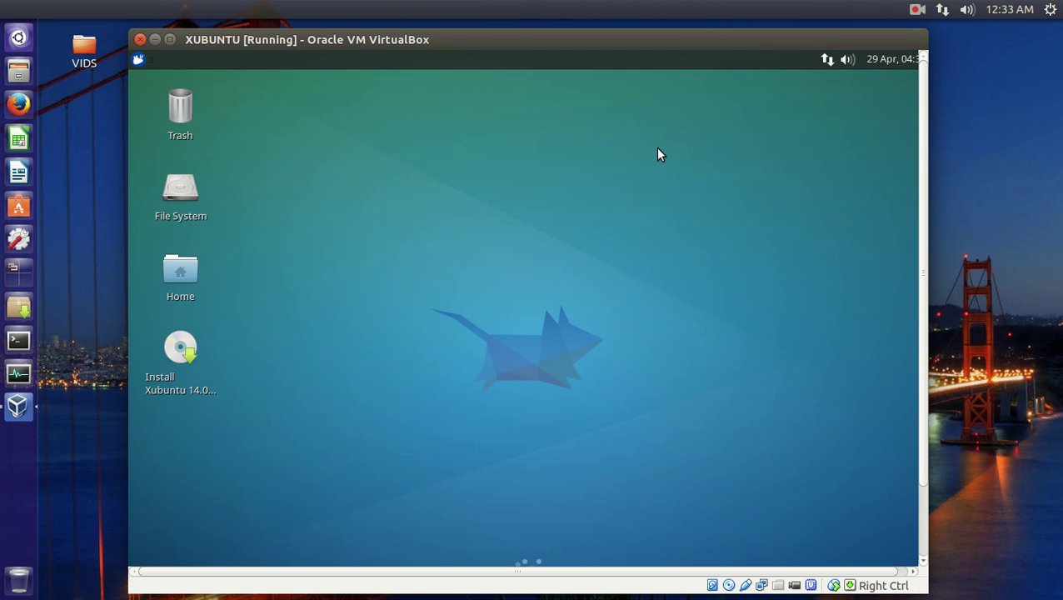
Add the Notes plugin to the panel and close the list of new items.
right_click(664, 65)
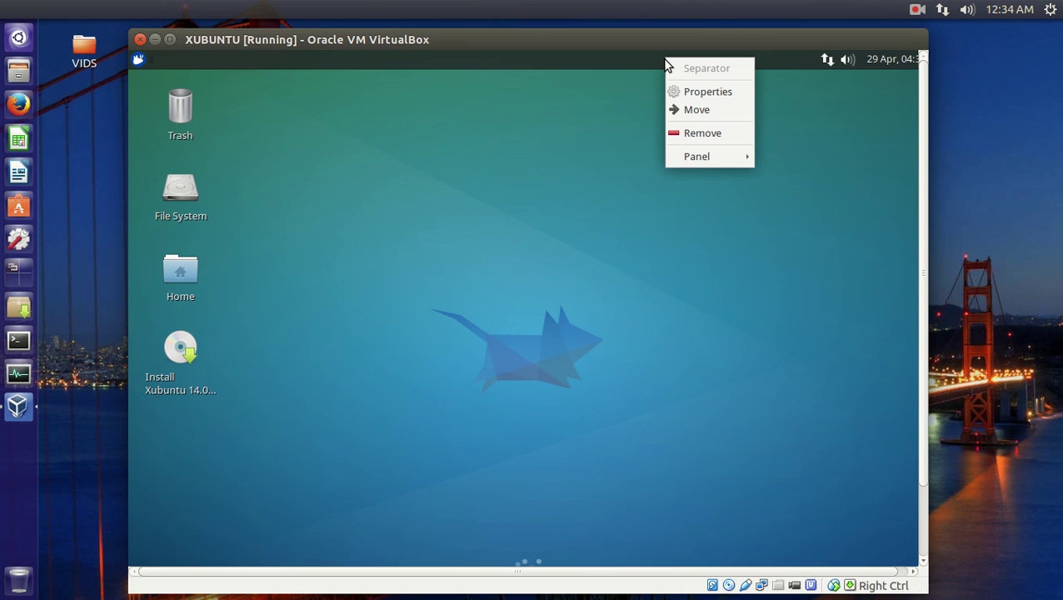
left_click(547, 132)
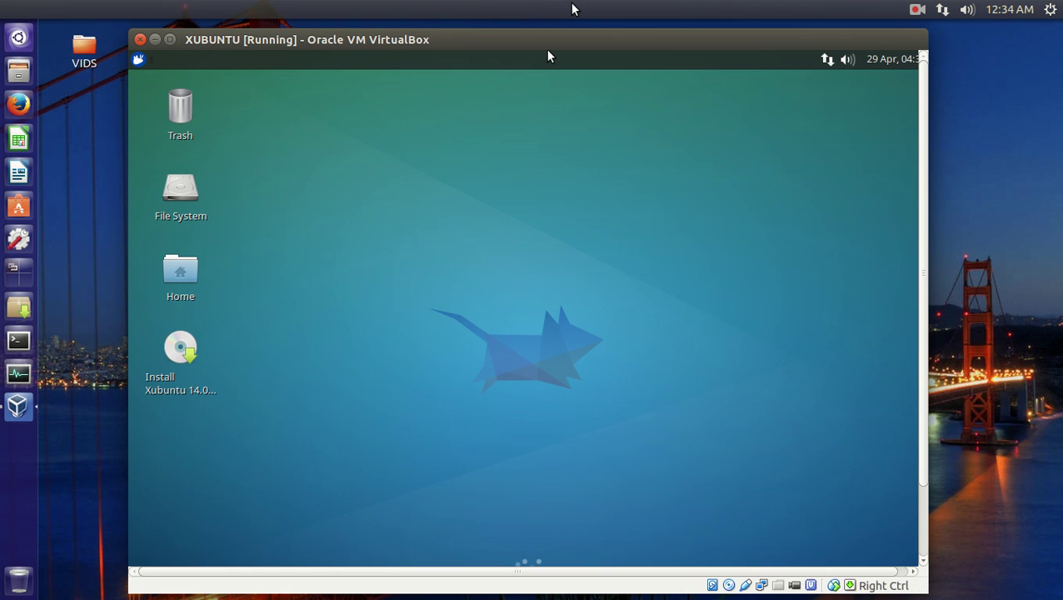
right_click(579, 56)
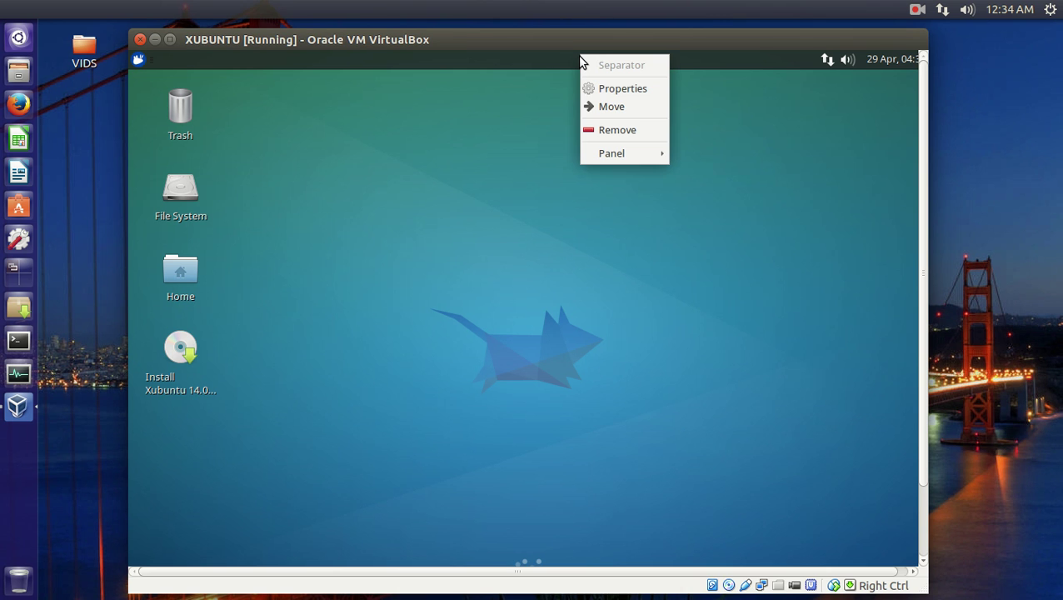
mouse_move(615, 153)
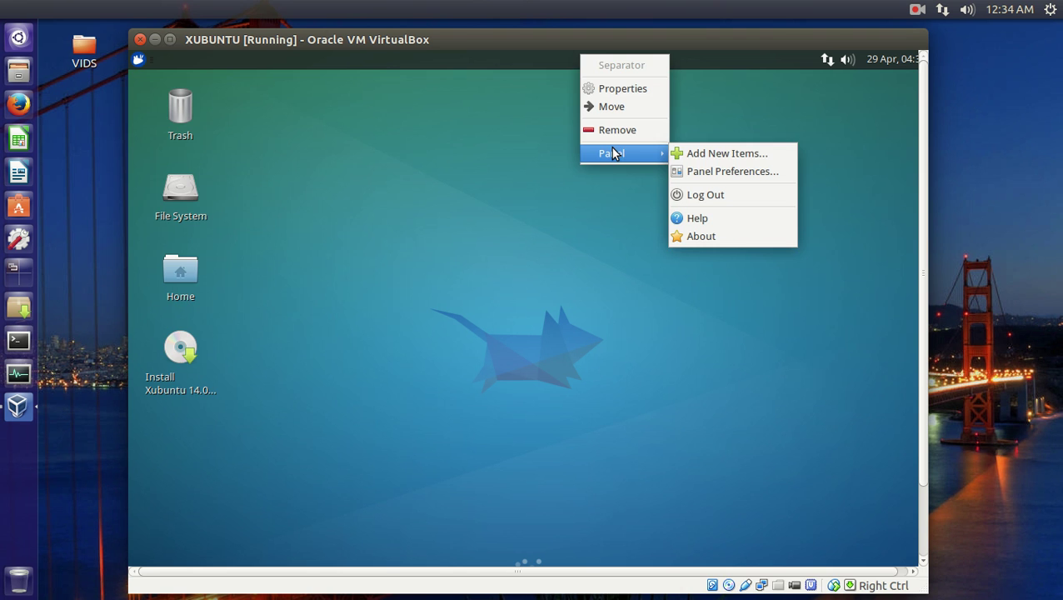
left_click(691, 153)
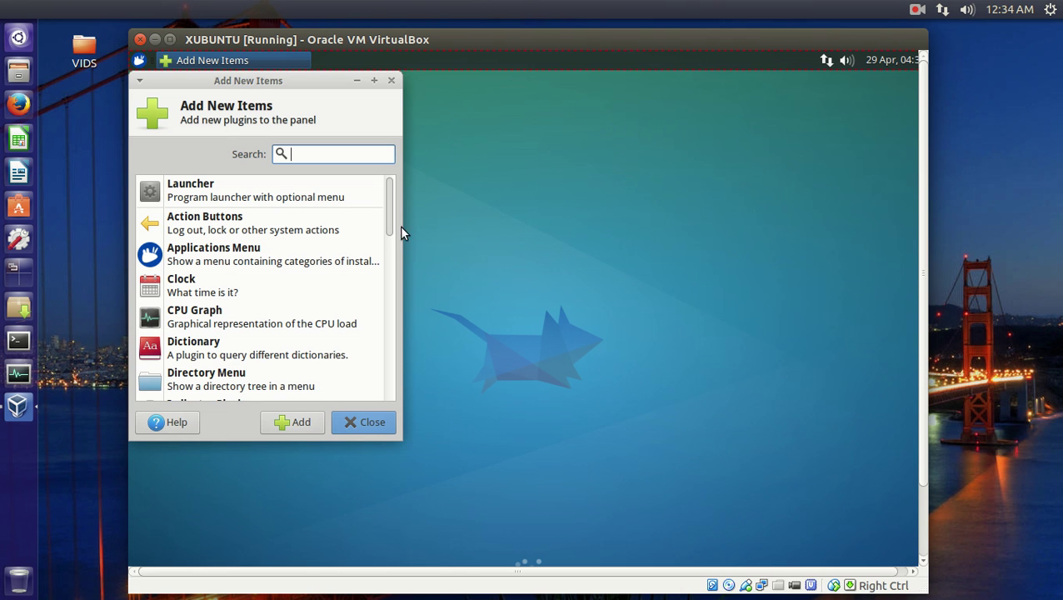
scroll(387, 224, "down", 1)
scroll(386, 224, "down", 5)
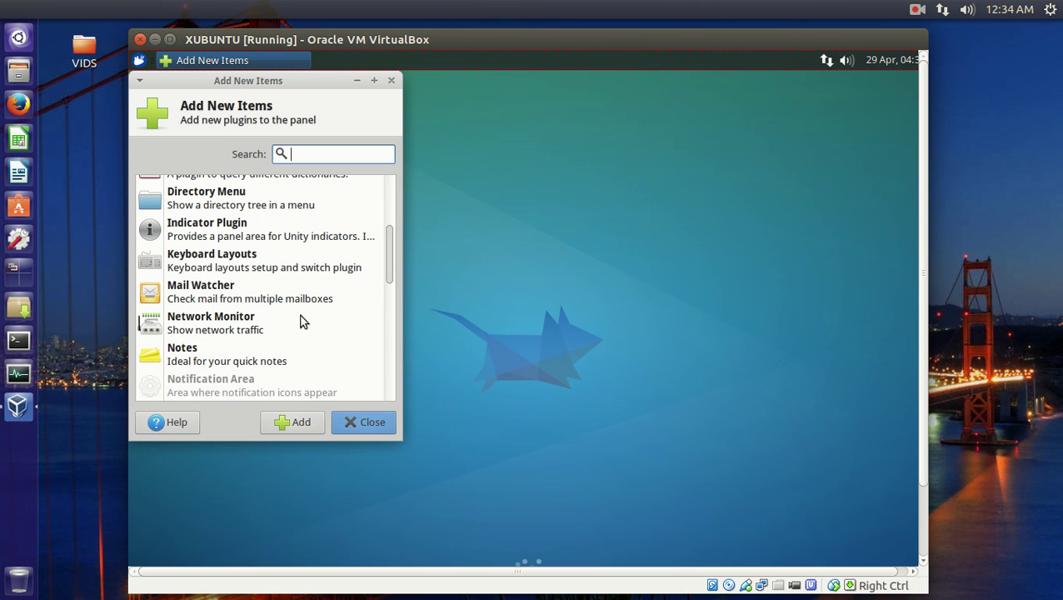
left_click(208, 356)
left_click(302, 423)
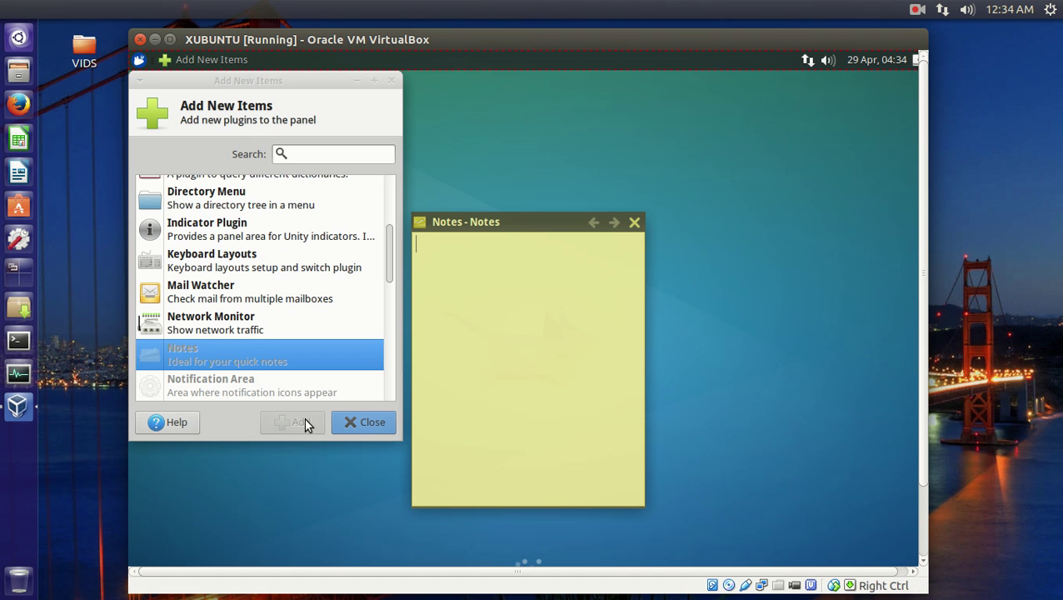
left_click(391, 83)
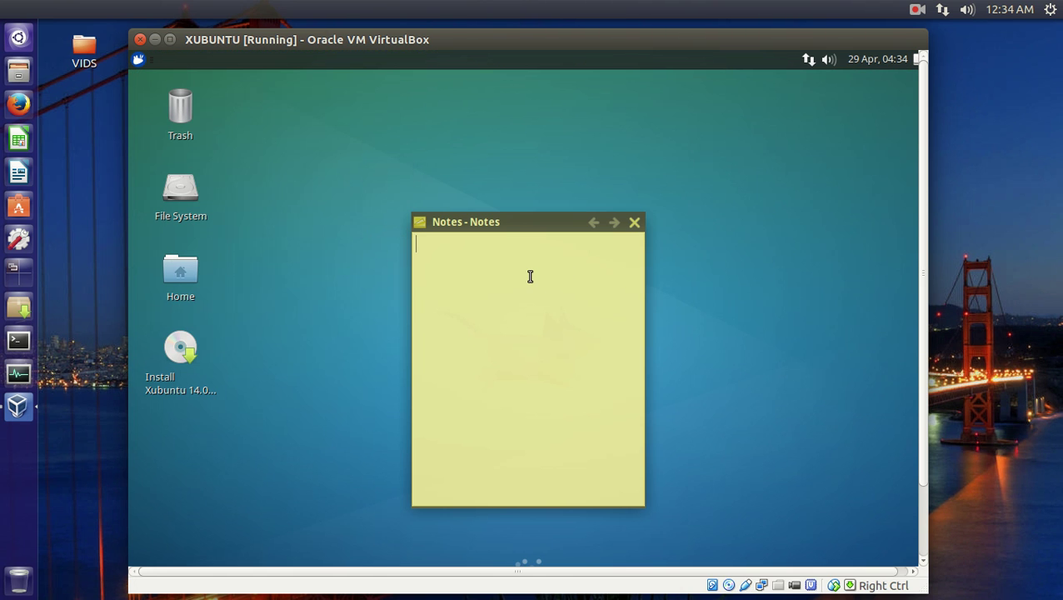
Write "sdljfdfjaldalj" in the note, close it, and reopen it from the panel.
type("sdljfdfjaldalj")
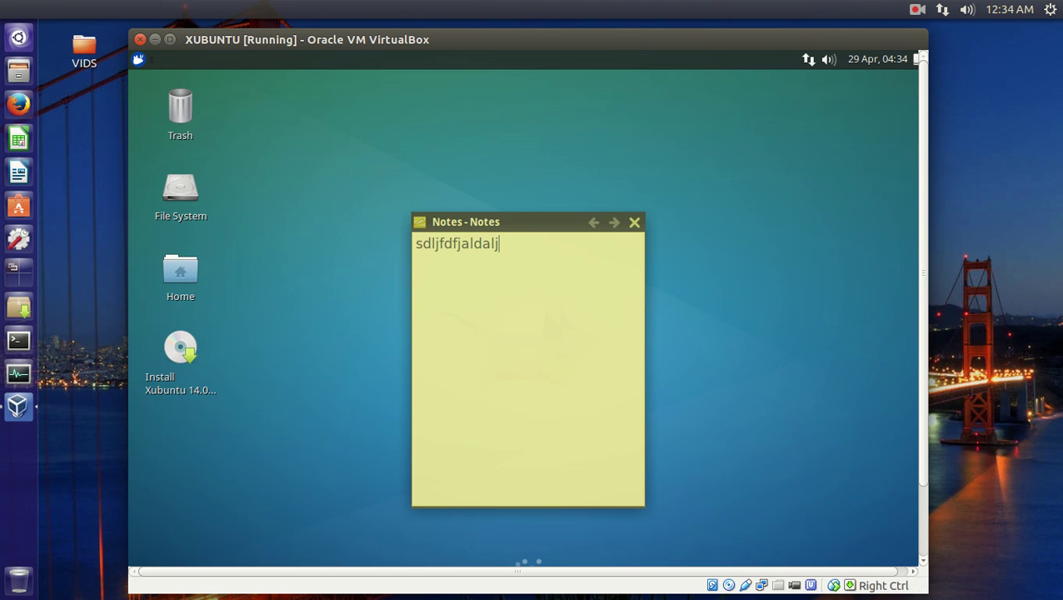
left_click(632, 222)
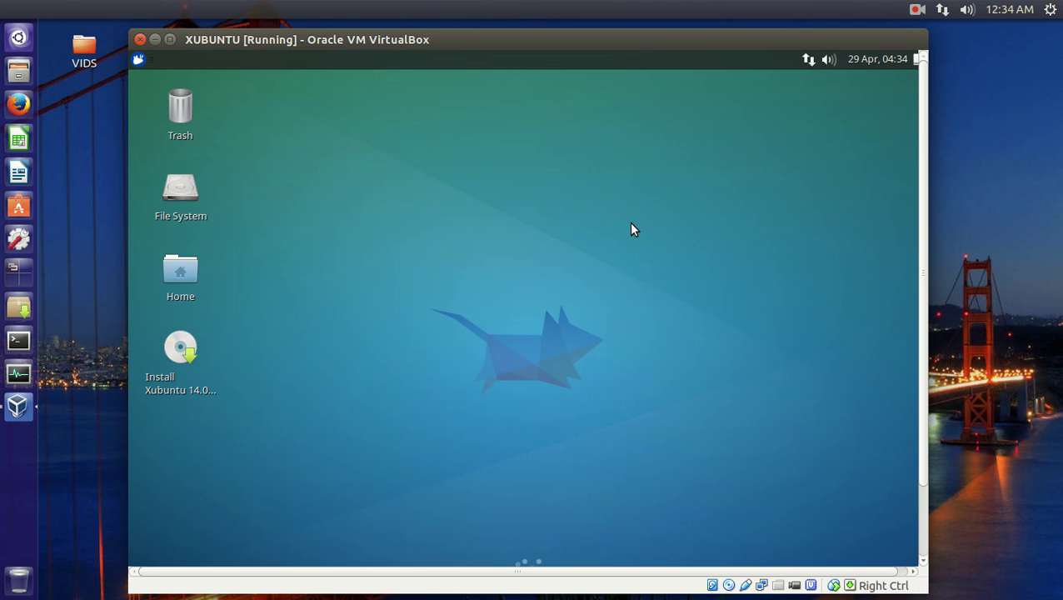
left_click_drag(630, 571, 676, 572)
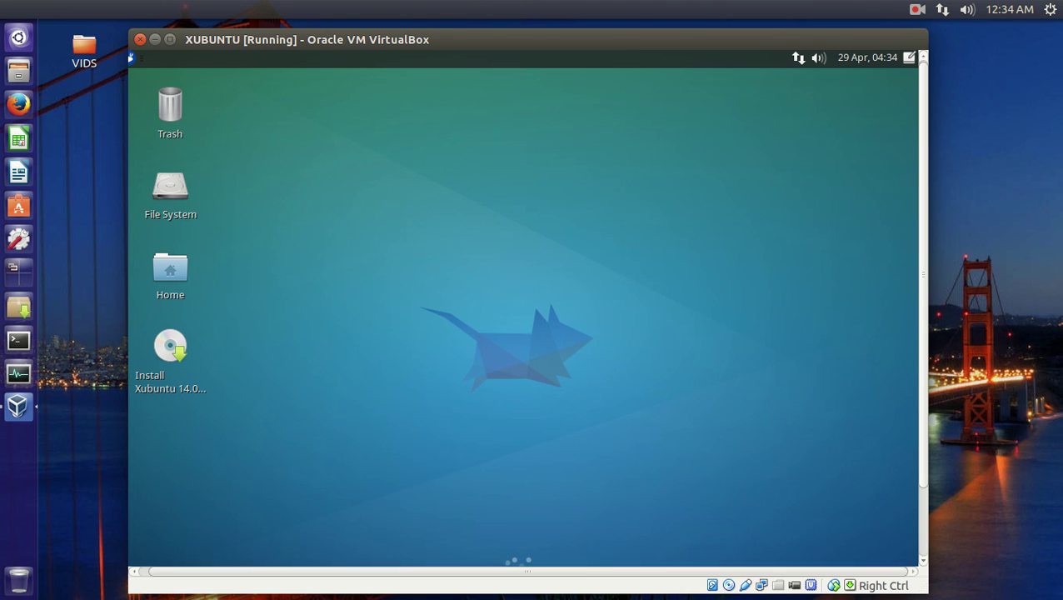
left_click(908, 58)
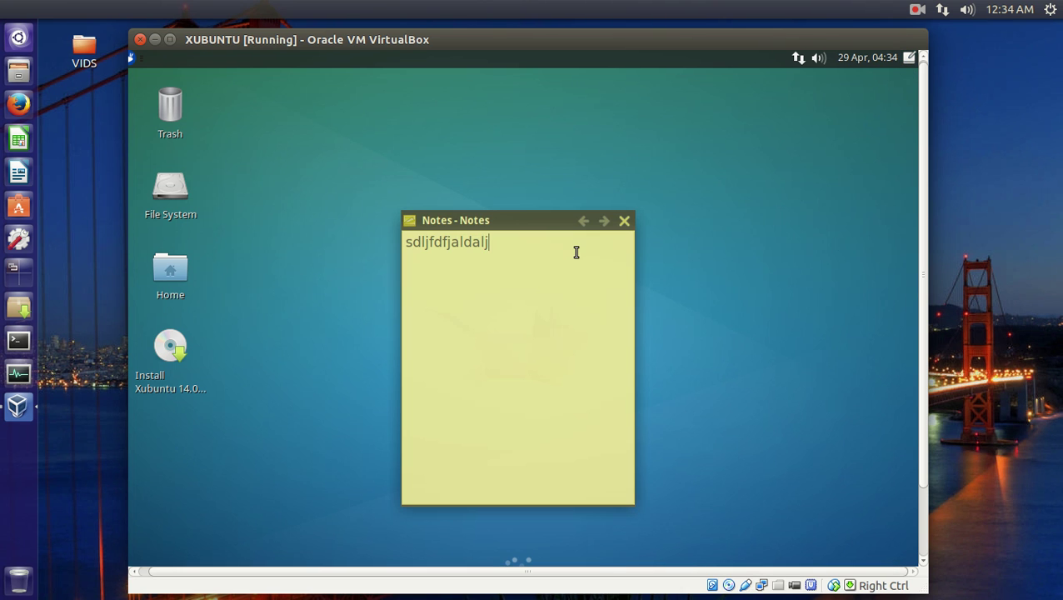
Undo the text entered in the note and close the note.
left_click(408, 221)
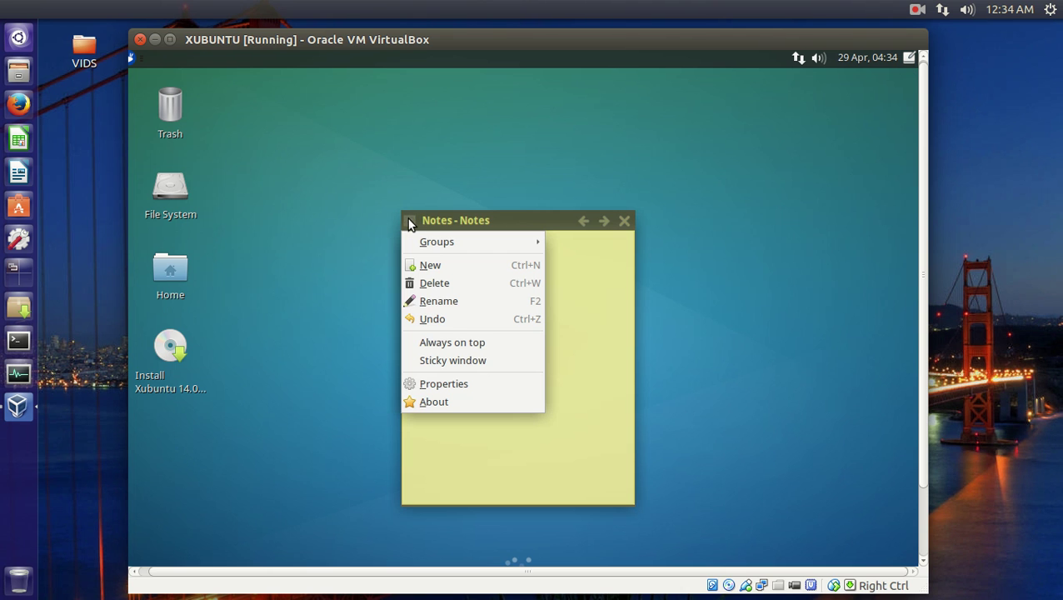
left_click(430, 320)
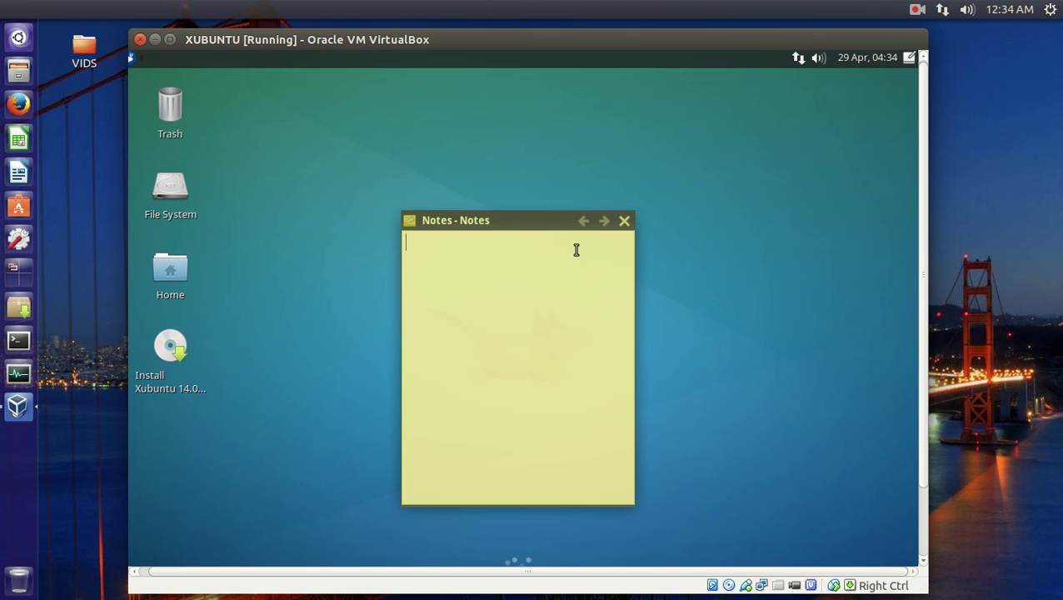
left_click(624, 222)
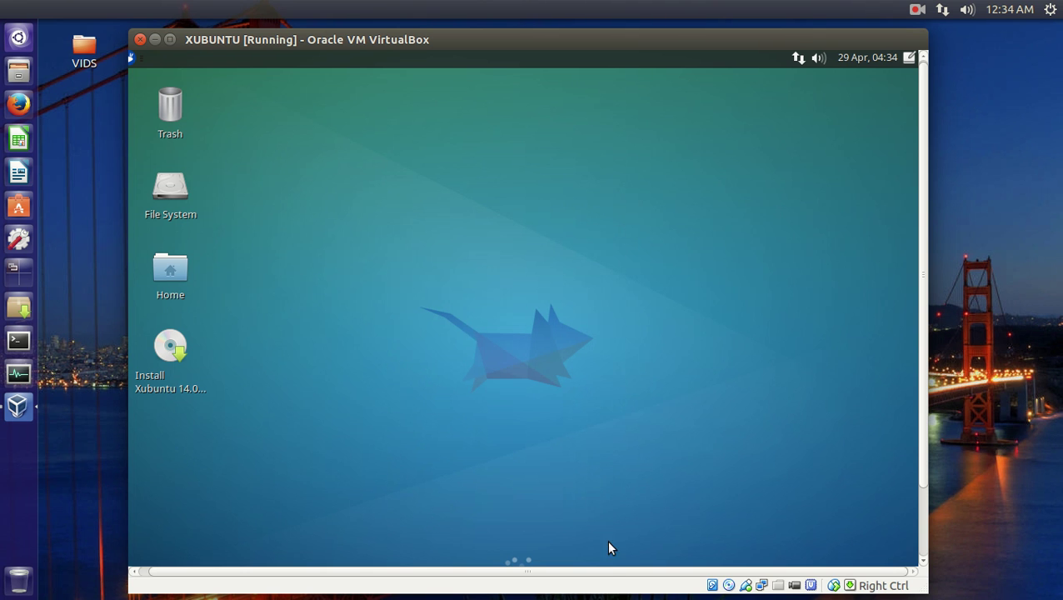
left_click_drag(607, 571, 549, 576)
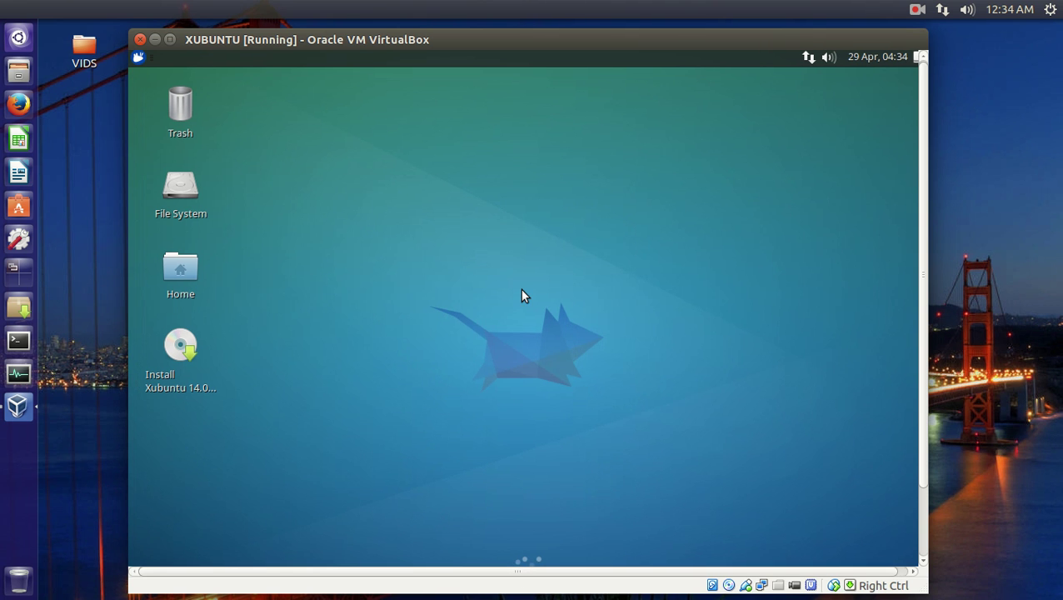
Open the File Manager to view the home folder and close it.
left_click(139, 59)
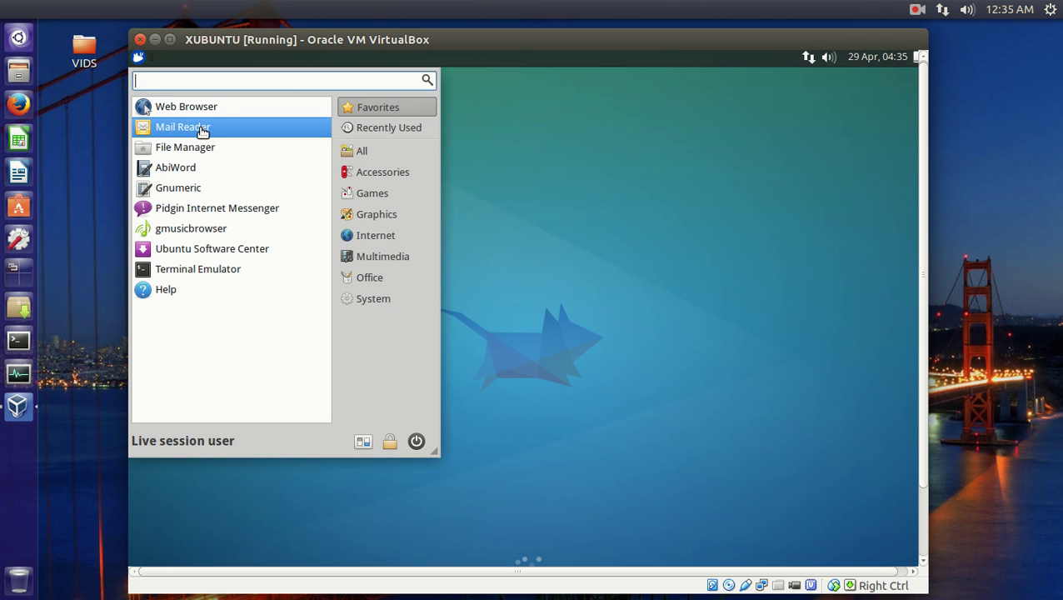
left_click(200, 148)
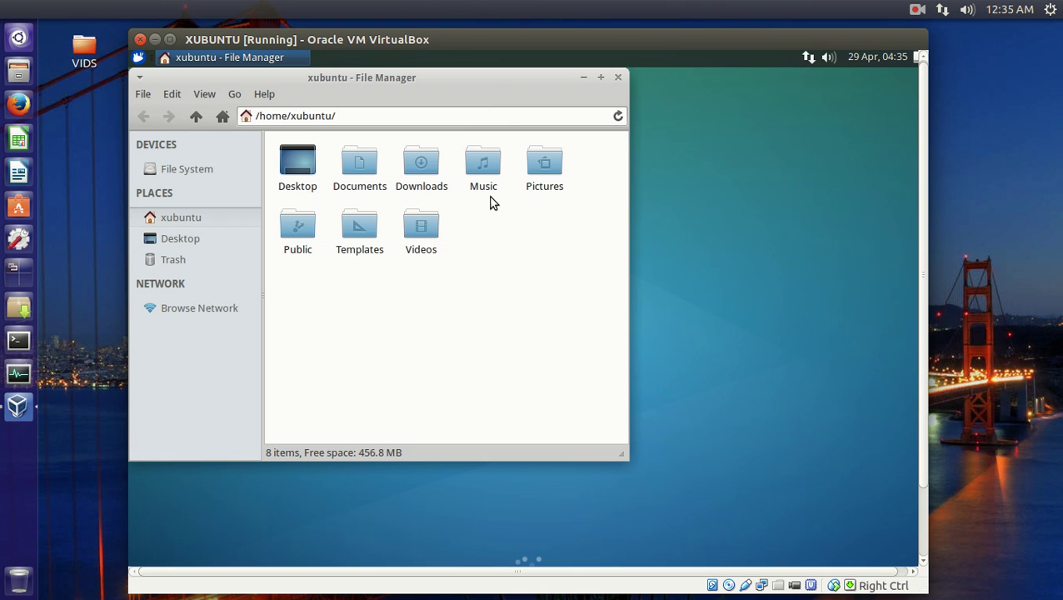
left_click(619, 78)
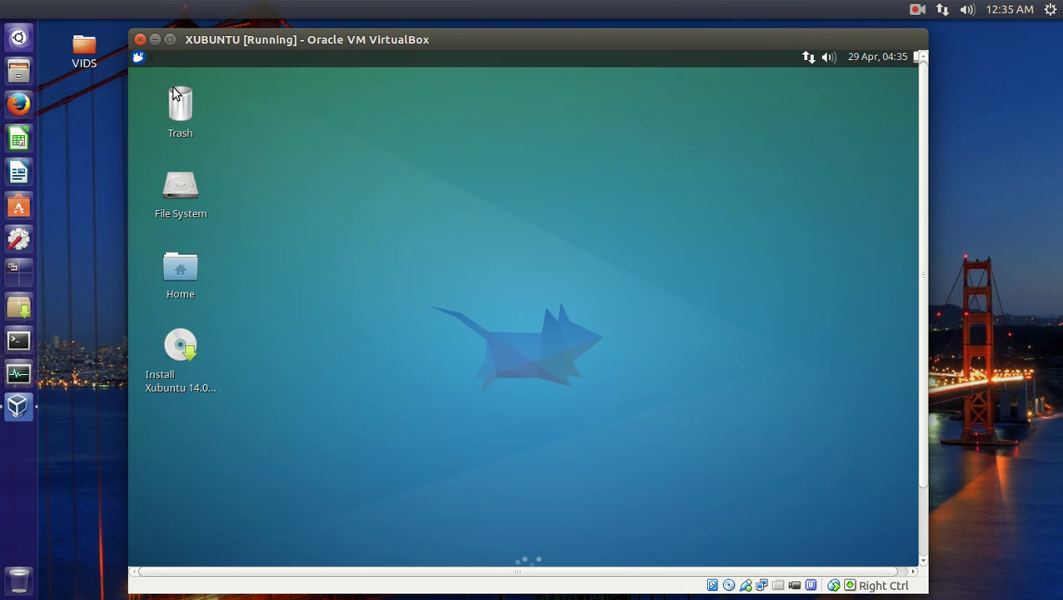
Search the applications for "fire" and launch Firefox Web Browser.
left_click(139, 58)
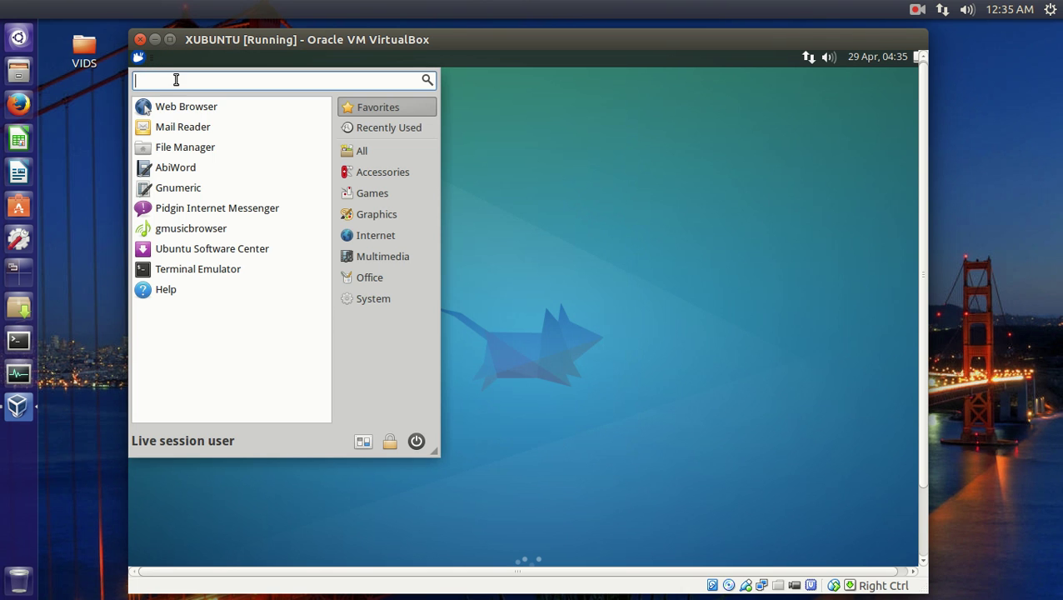
type("fire")
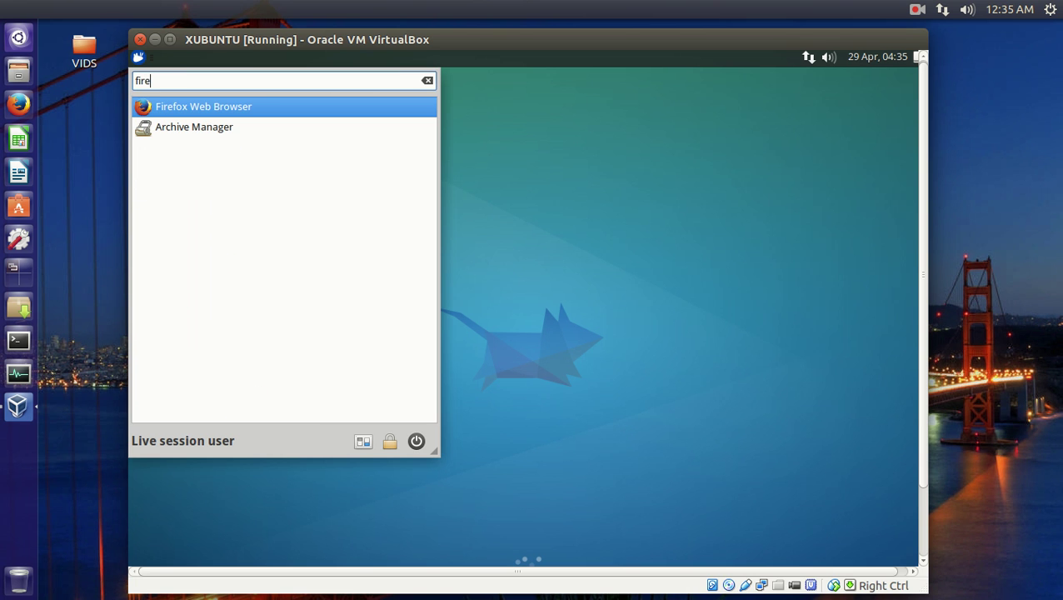
left_click(187, 113)
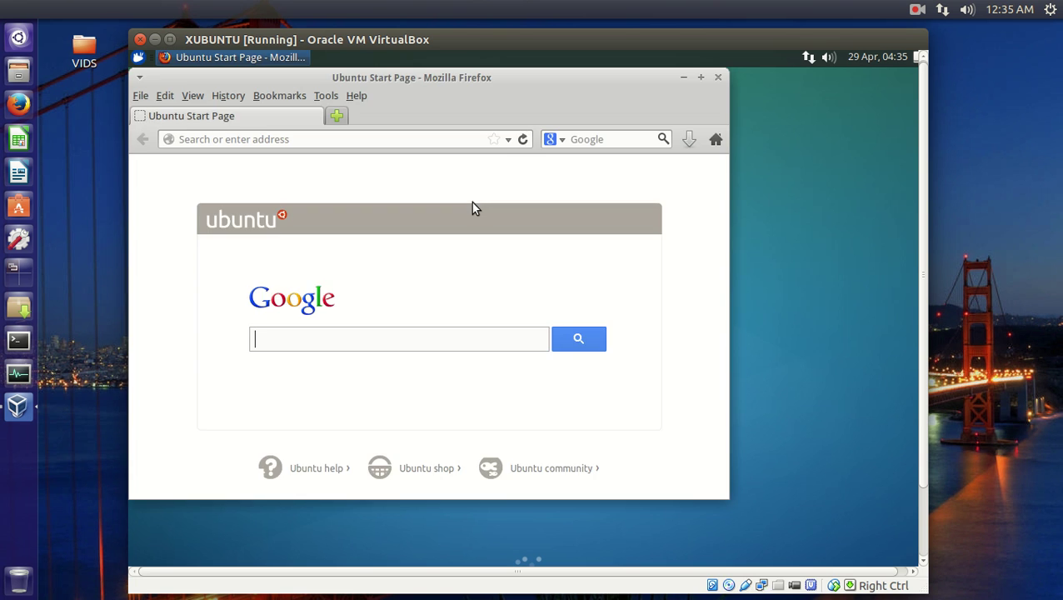
Load the website totalostoday-shop.blogspot.com in the browser.
left_click(428, 138)
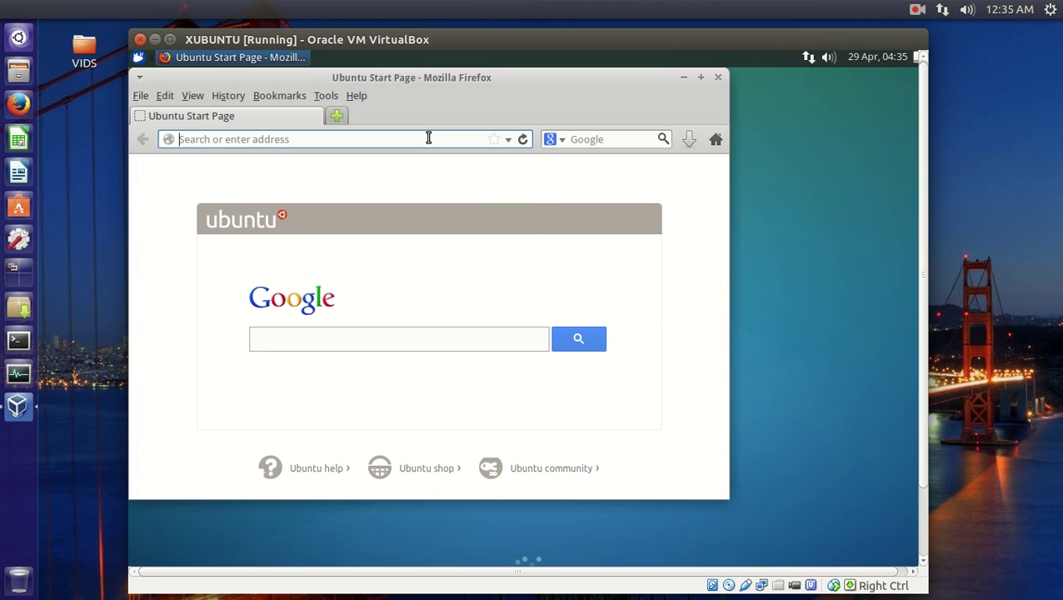
type("tota;")
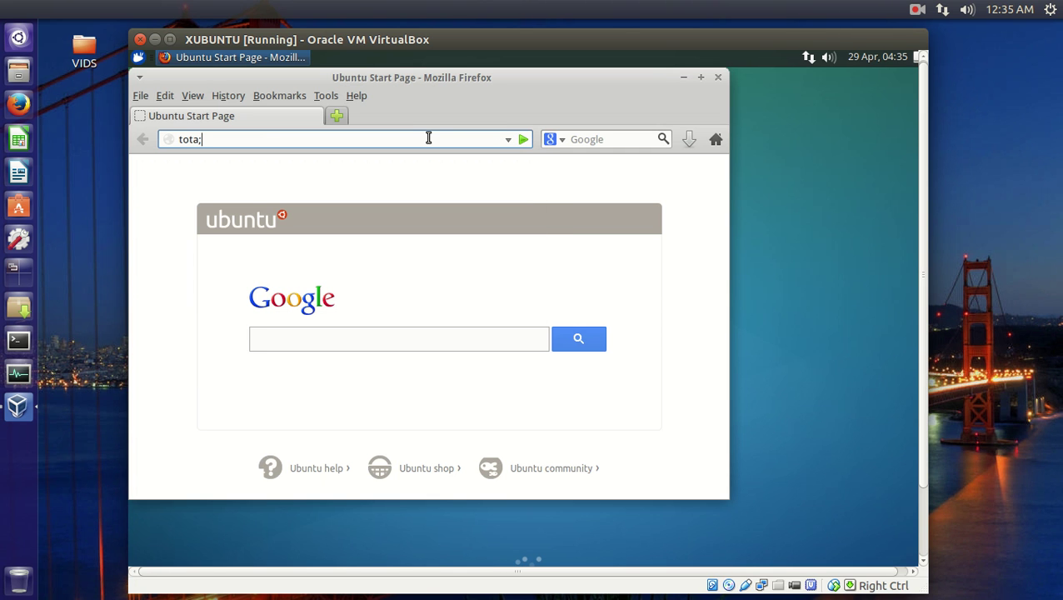
key("BackSpace")
type("lostoday-shop.blgo")
key("BackSpace")
key("BackSpace")
type("og")
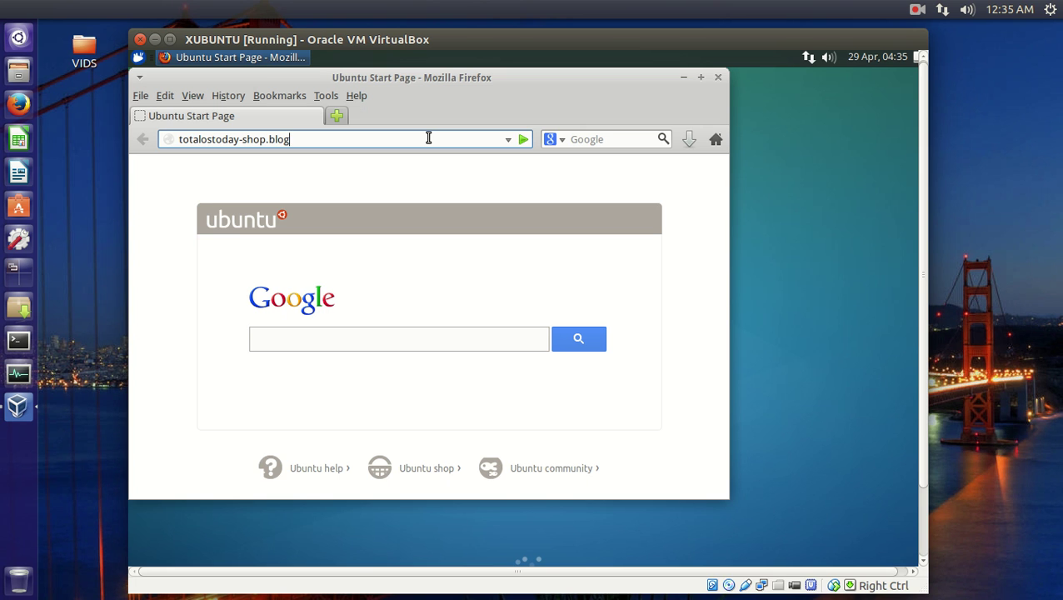
type("spot.com")
key("Return")
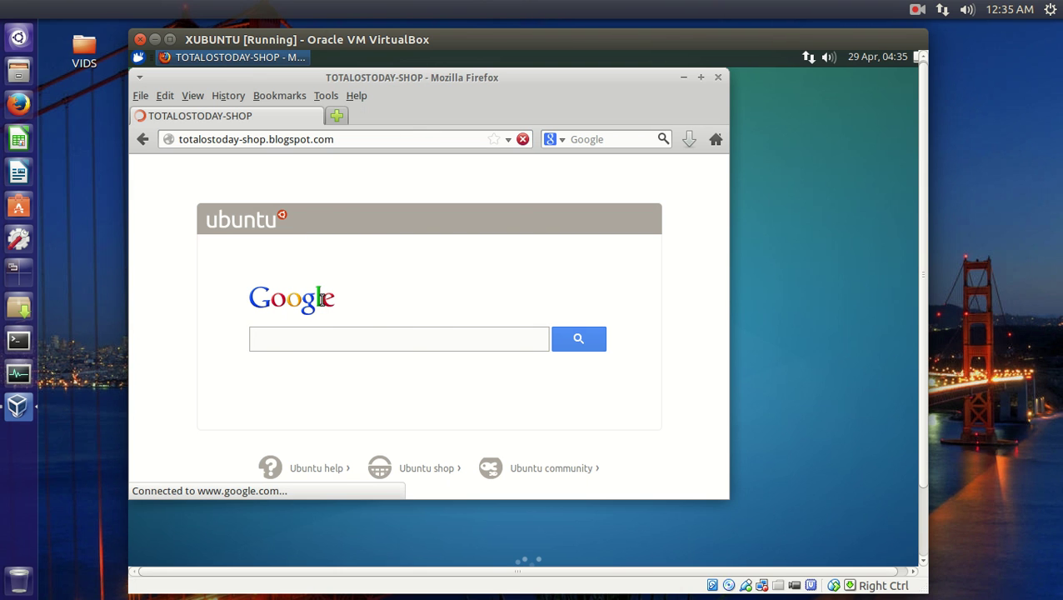
Maximize the browser to look over the blog's front page, restore the window size, and close the browser.
left_click(701, 78)
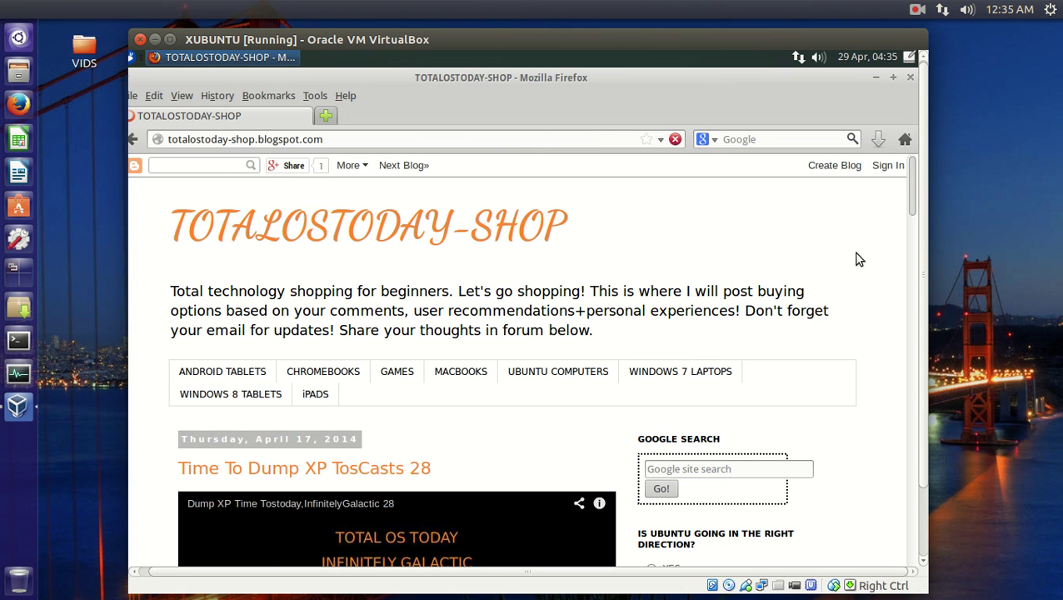
left_click_drag(916, 202, 912, 239)
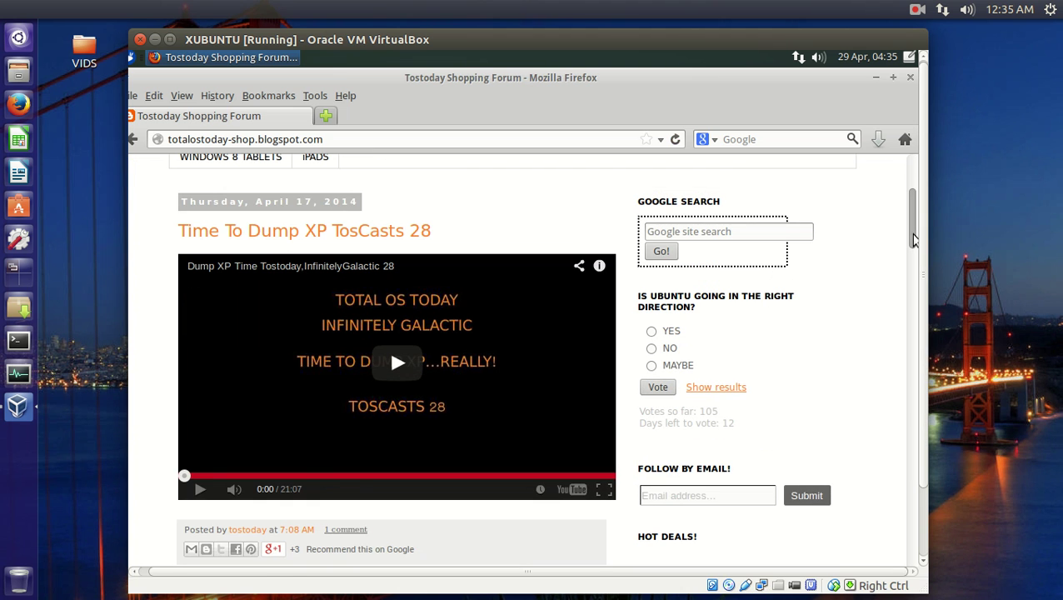
left_click_drag(913, 239, 914, 232)
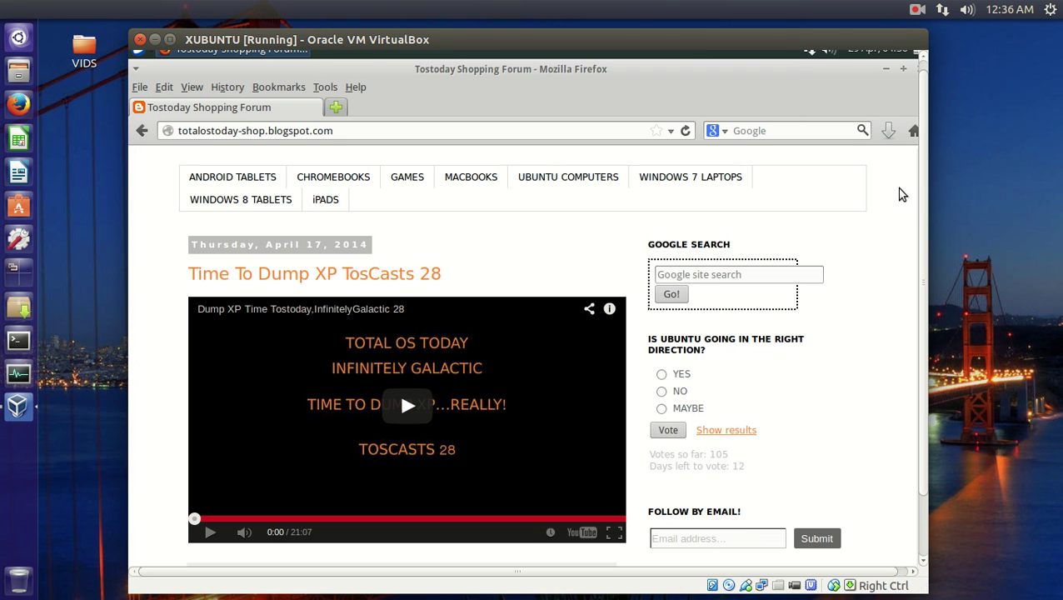
double_click(876, 85)
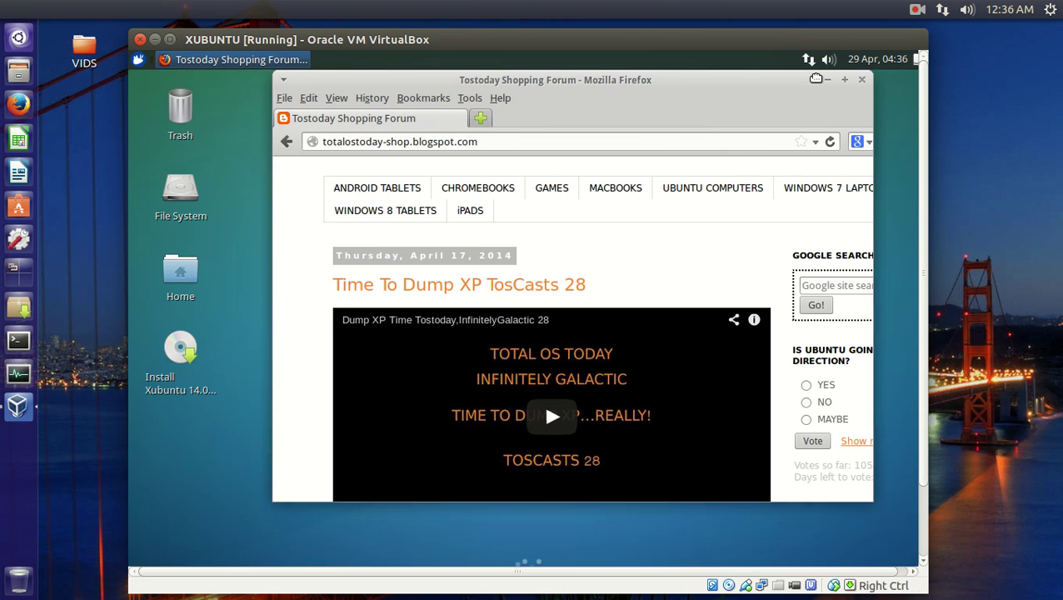
left_click(861, 80)
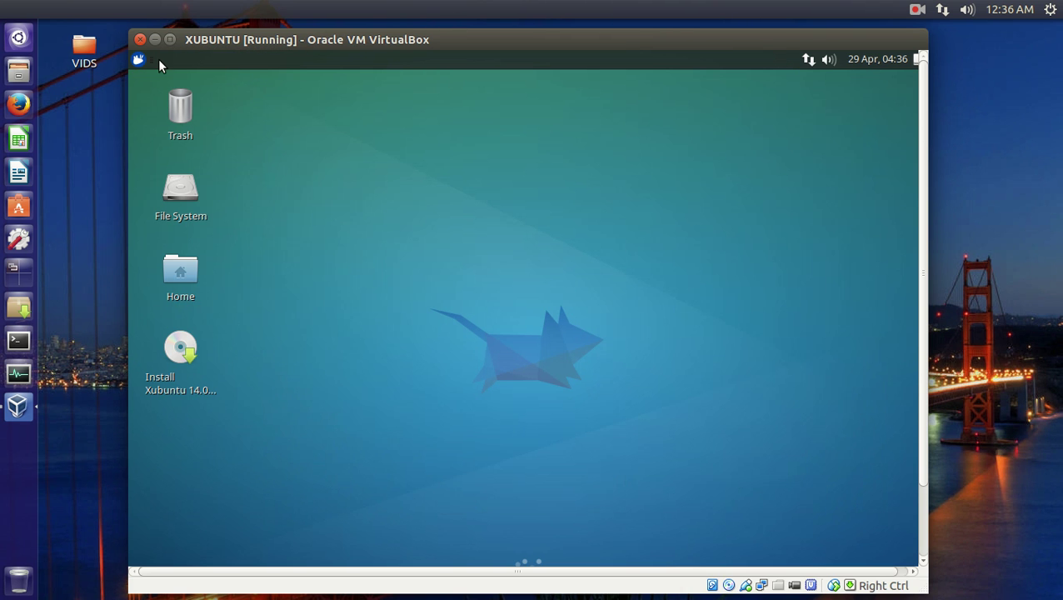
Open the Trash from the desktop to view its contents and close its window.
left_click(139, 61)
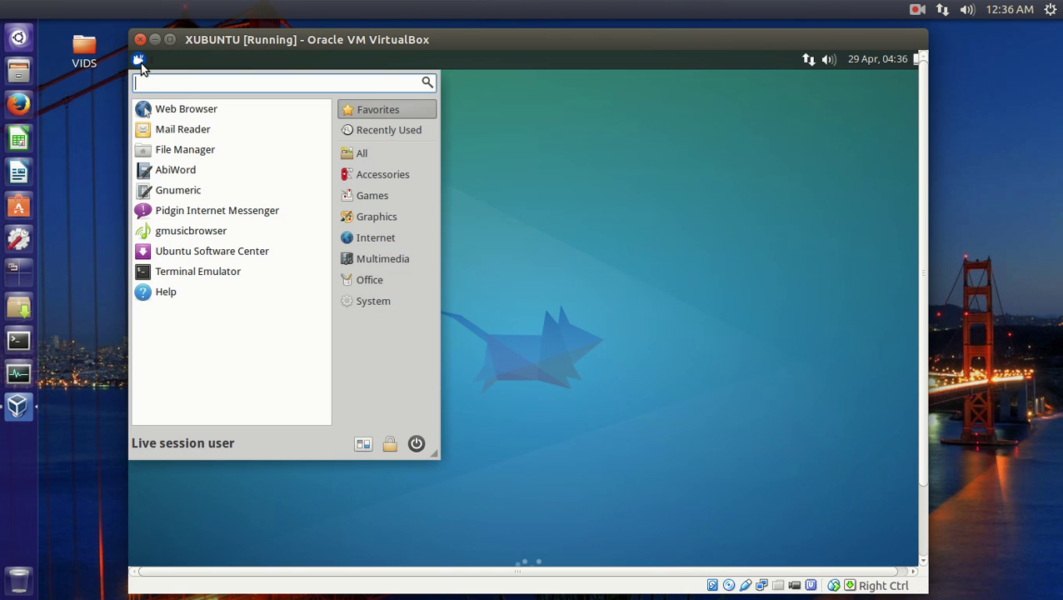
left_click(139, 62)
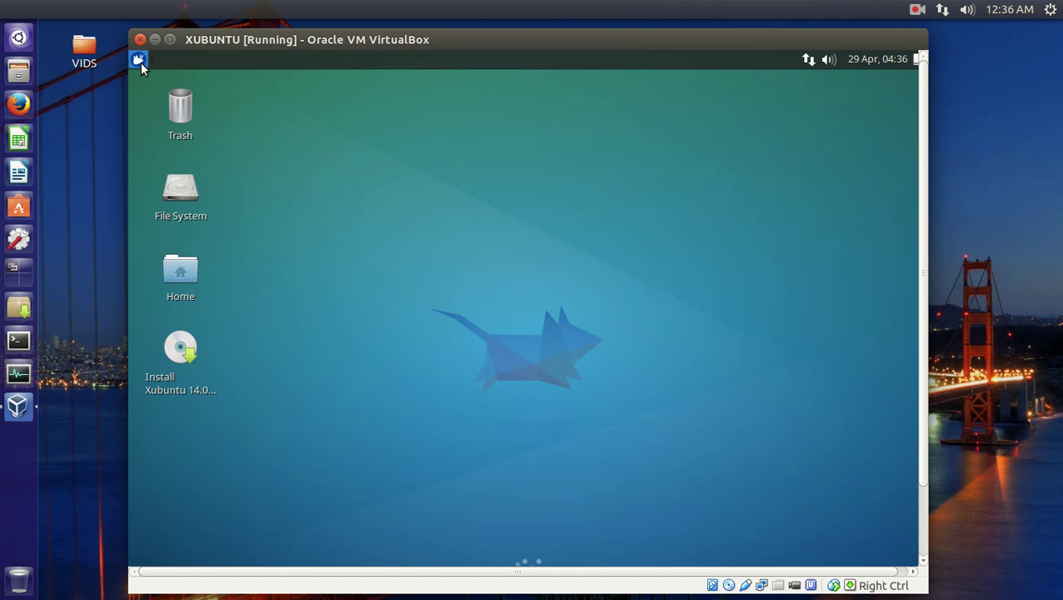
double_click(189, 119)
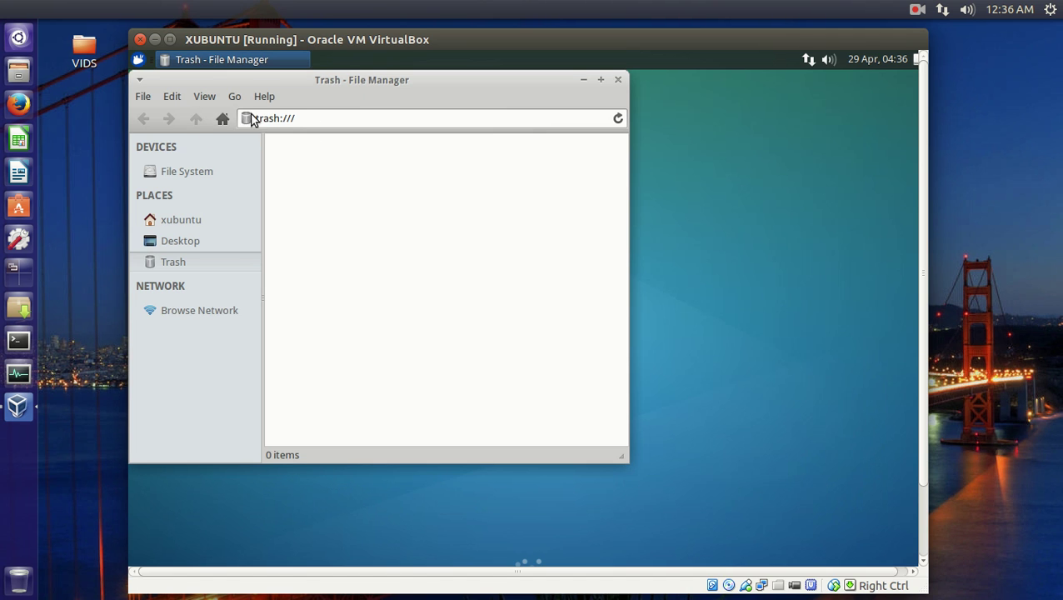
left_click(617, 79)
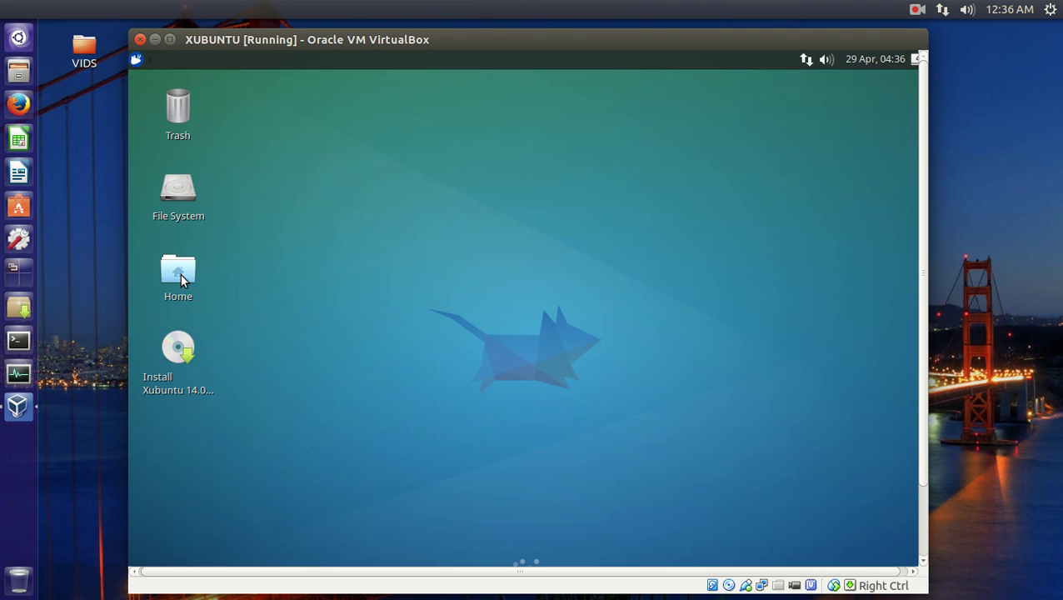
Launch the Xubuntu installer, move its window up to view the whole Welcome page, and quit the installation.
mouse_move(180, 279)
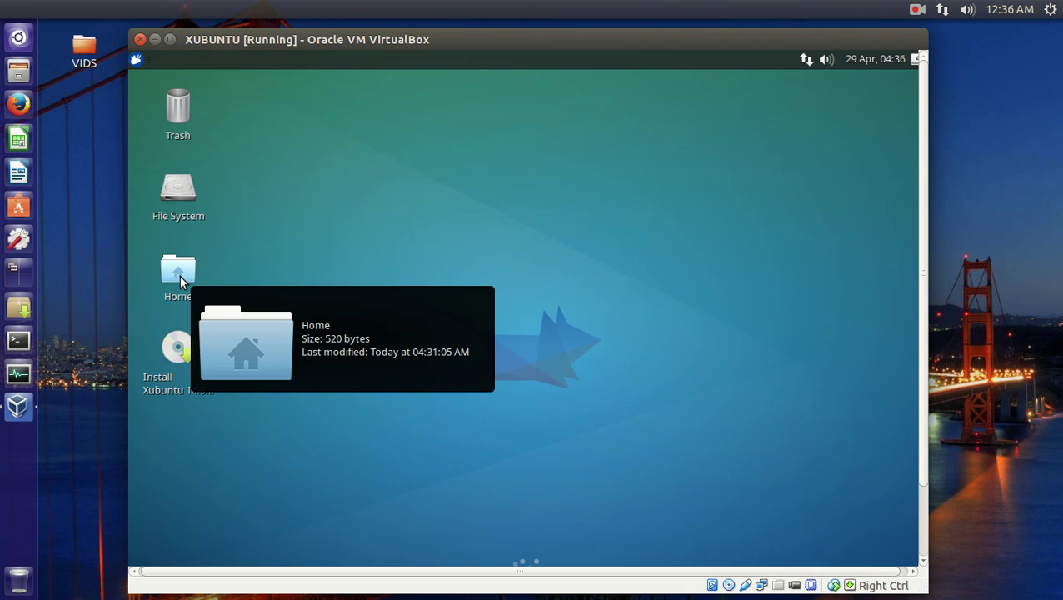
double_click(176, 351)
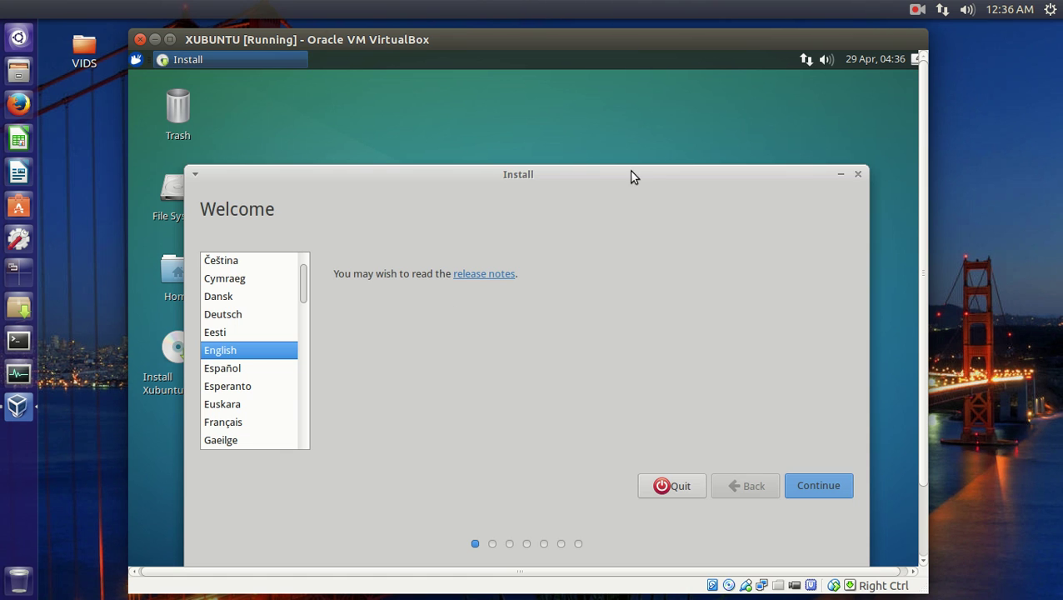
left_click_drag(635, 177, 642, 128)
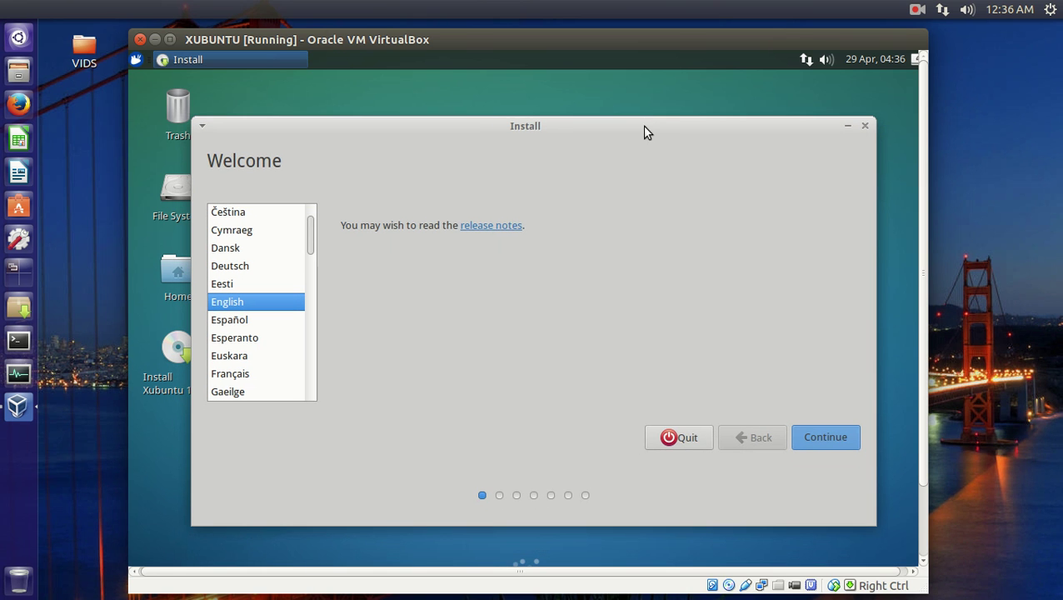
left_click(864, 127)
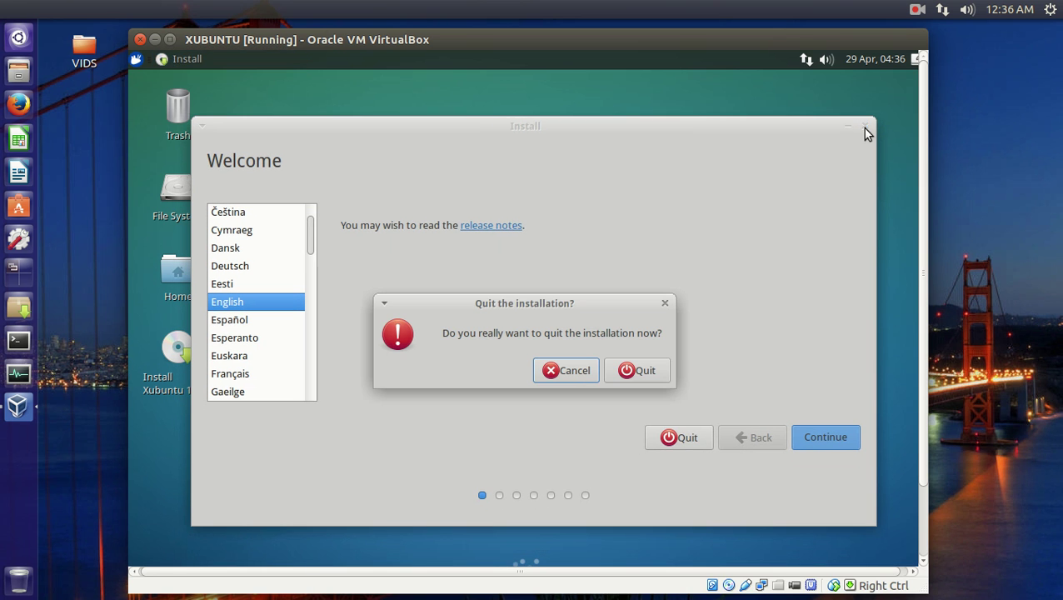
left_click(655, 371)
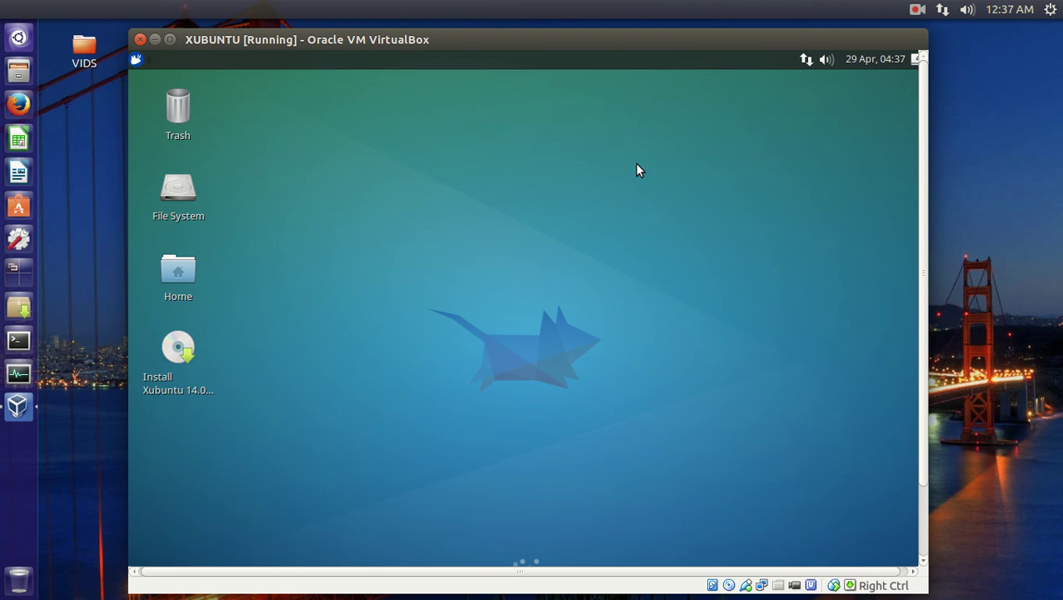
left_click(18, 39)
left_click(18, 40)
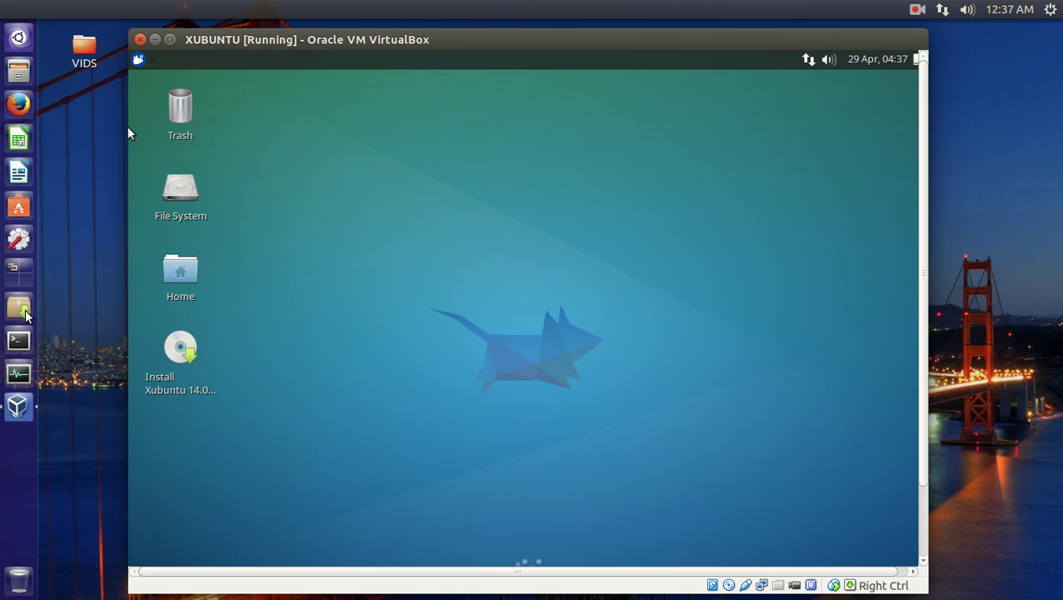
mouse_move(572, 40)
left_mouse_down()
mouse_move(602, 168)
mouse_move(573, 43)
left_mouse_up()
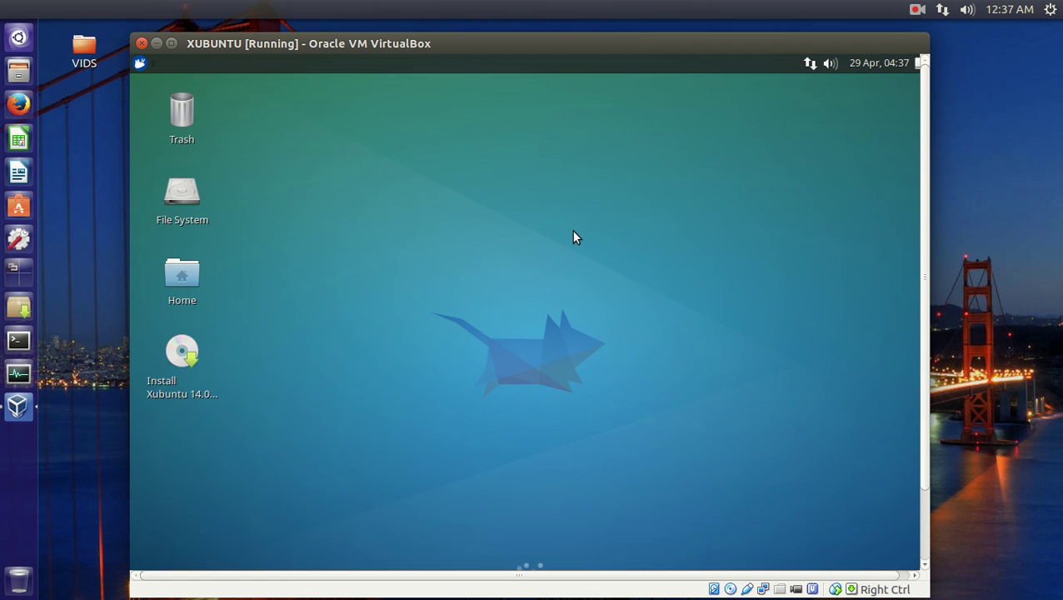
left_click_drag(725, 46, 722, 47)
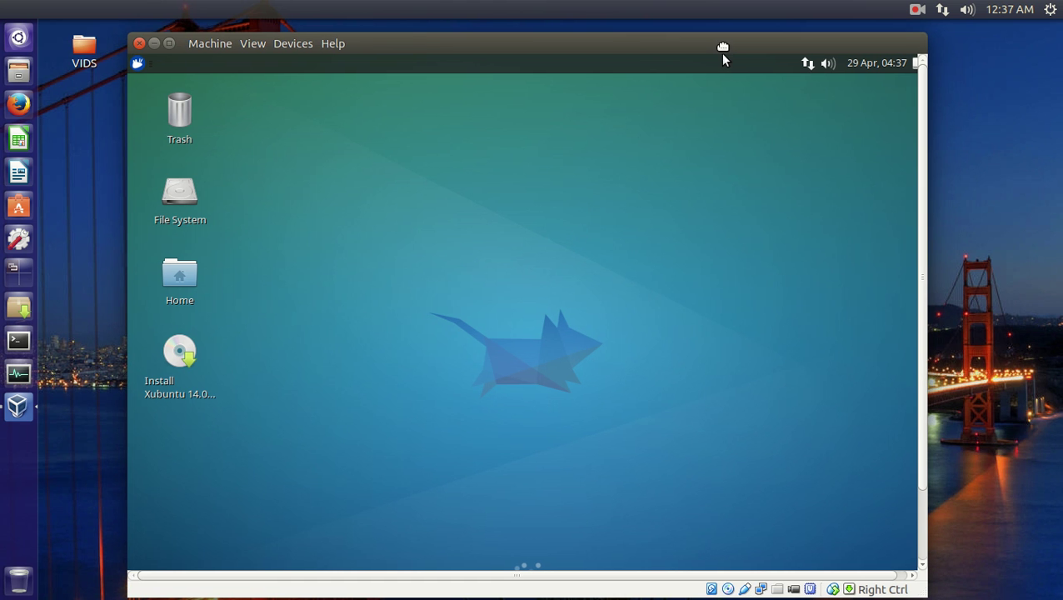